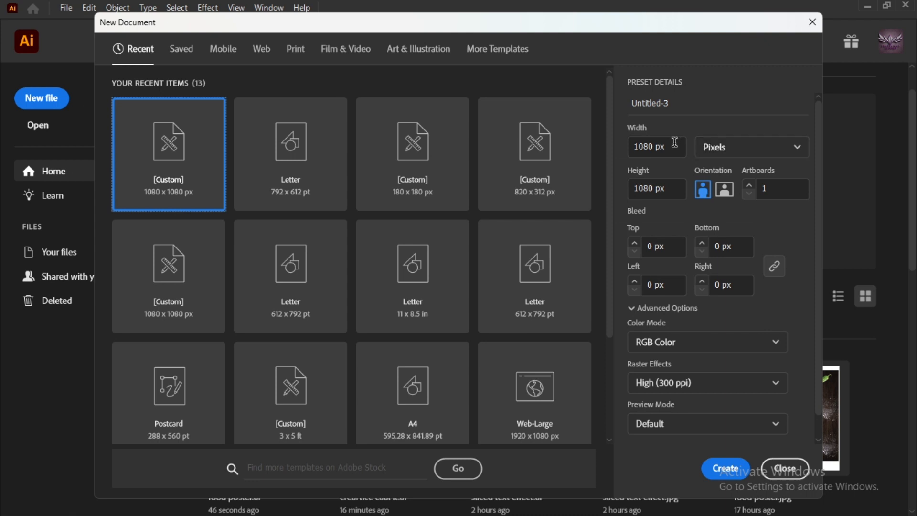
# - Create a 1080 x 1080 px RGB document at 300 ppi and place the brown wooden texture image in it
pyautogui.click(671, 145)
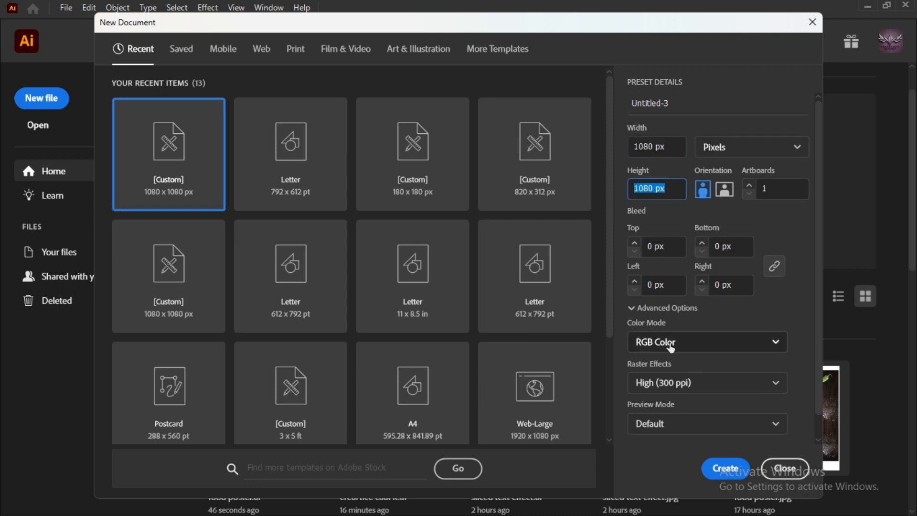
pyautogui.click(723, 469)
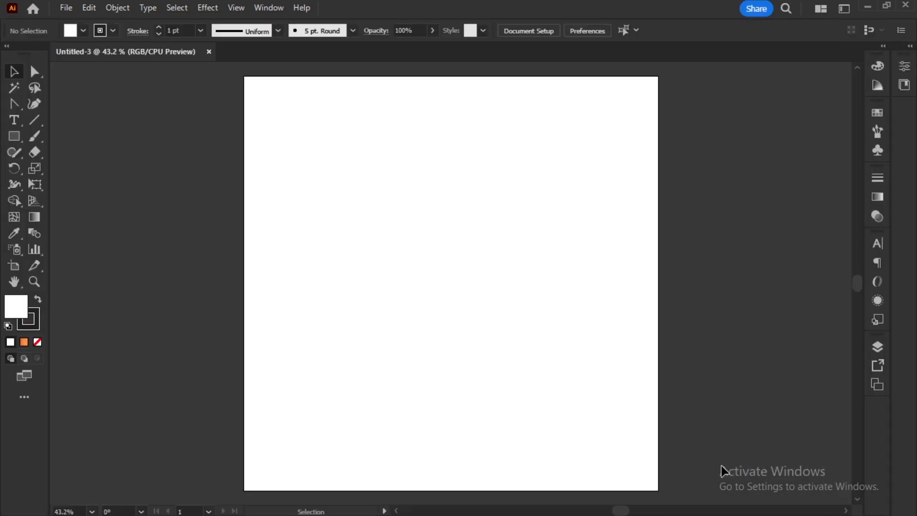
pyautogui.hotkey('alt', 'Tab')
pyautogui.moveTo(225, 134); pyautogui.dragTo(440, 360)
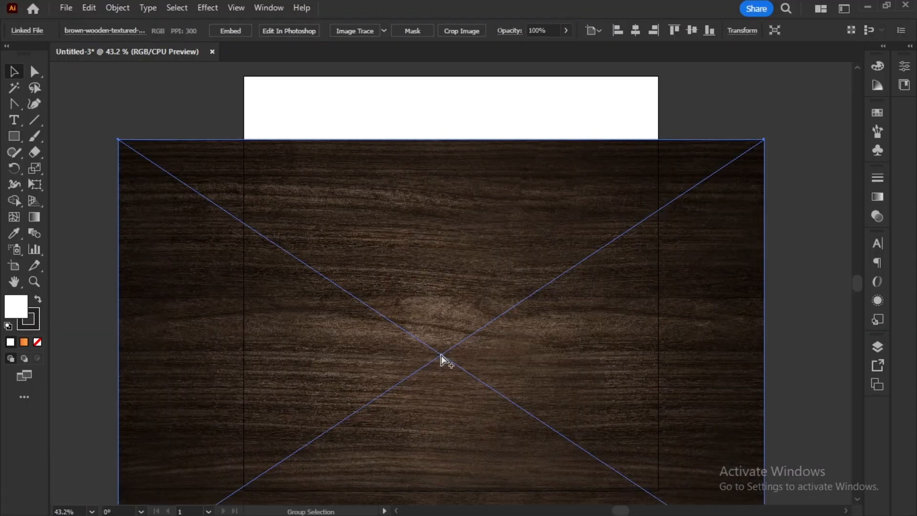
# - Rotate the wood texture a quarter turn so its grain runs vertically and center it on the artboard
pyautogui.hotkey('ctrl', '-')
pyautogui.scroll(2, 717, 173)
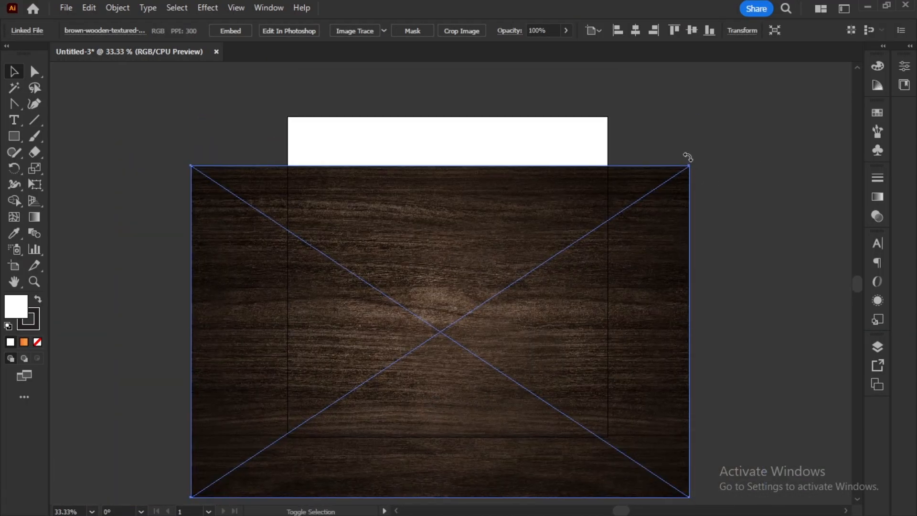
pyautogui.moveTo(688, 156); pyautogui.dragTo(428, 80)
pyautogui.click(652, 31)
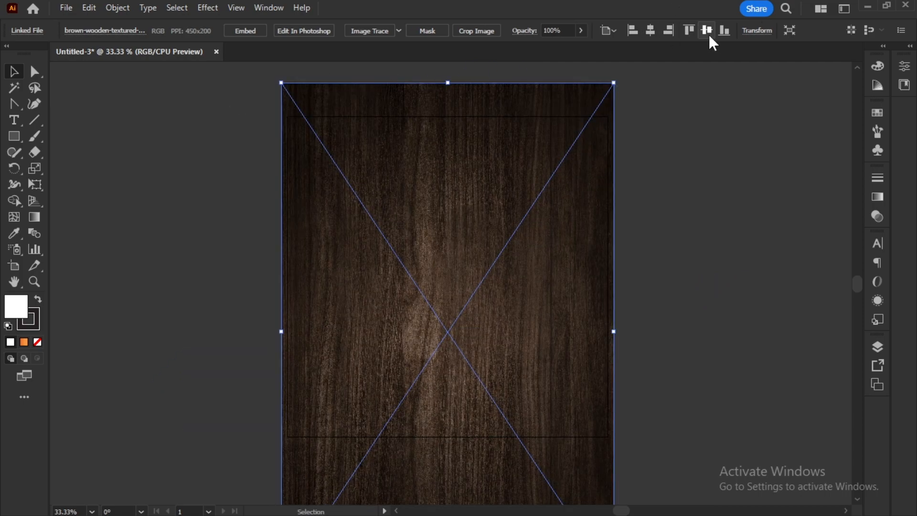
pyautogui.click(709, 33)
# - Resize the wood texture in width and height so it exactly covers the square artboard
pyautogui.moveTo(616, 278); pyautogui.dragTo(608, 278)
pyautogui.hotkey('ctrl', '-')
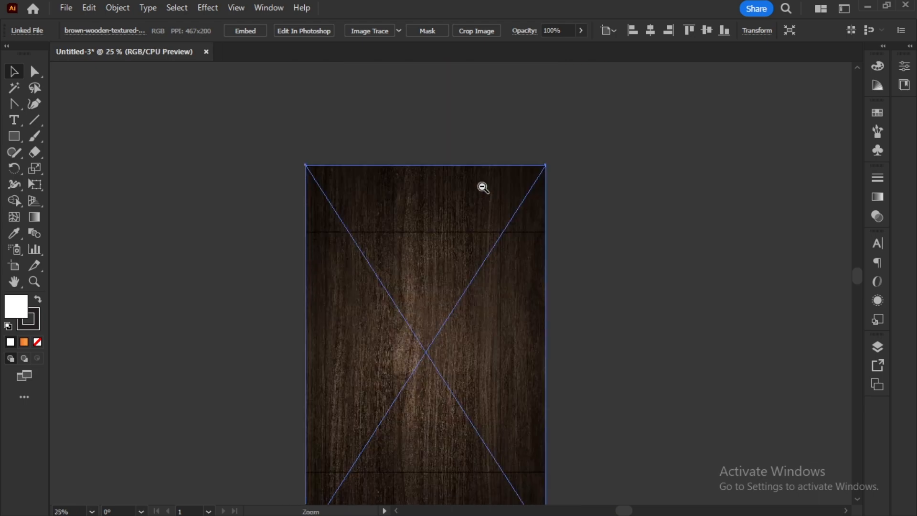
pyautogui.moveTo(431, 167); pyautogui.dragTo(443, 234)
pyautogui.hotkey('ctrl', '0')
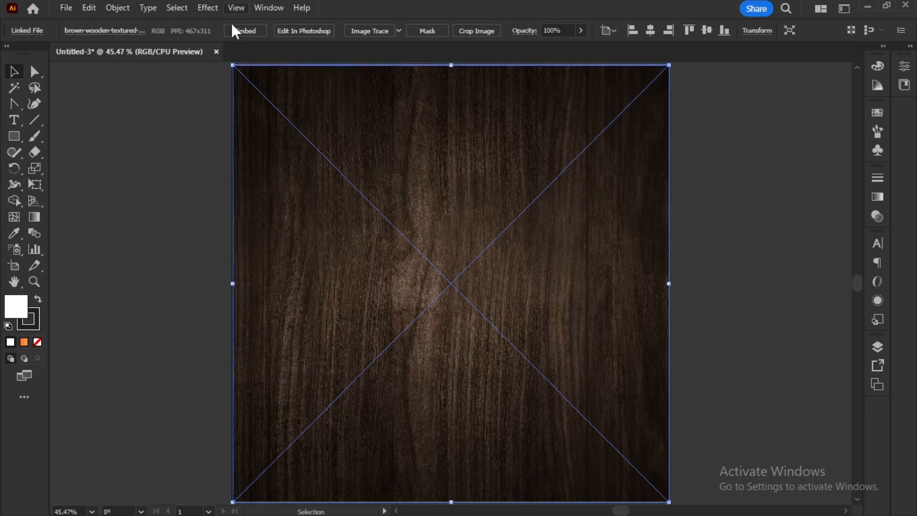
# - Lock the wood background layer and add a new layer above it
pyautogui.click(884, 348)
pyautogui.click(824, 499)
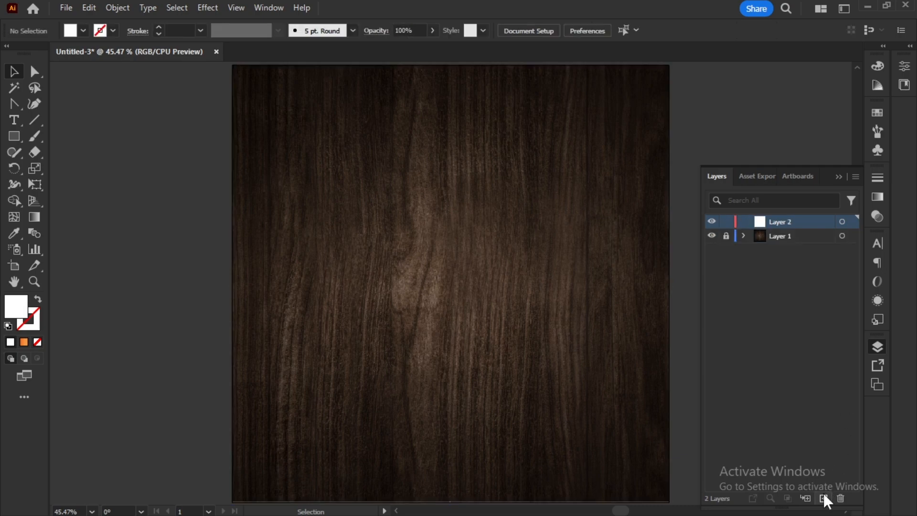
pyautogui.click(839, 177)
# - Place pizza.png over the wood background, scale it down to fit on the artboard and embed it
pyautogui.hotkey('alt', 'Tab')
pyautogui.moveTo(332, 141); pyautogui.dragTo(471, 355)
pyautogui.keyDown('ctrl'); pyautogui.keyDown('alt'); pyautogui.click(471, 355); pyautogui.keyUp('alt'); pyautogui.keyUp('ctrl')
pyautogui.keyDown('ctrl'); pyautogui.keyDown('alt'); pyautogui.click(471, 355); pyautogui.keyUp('alt'); pyautogui.keyUp('ctrl')
pyautogui.keyDown('ctrl'); pyautogui.keyDown('alt'); pyautogui.click(471, 355); pyautogui.keyUp('alt'); pyautogui.keyUp('ctrl')
pyautogui.moveTo(481, 248); pyautogui.dragTo(497, 346)
pyautogui.moveTo(444, 112); pyautogui.dragTo(441, 258)
pyautogui.moveTo(449, 295); pyautogui.dragTo(408, 260)
pyautogui.click(231, 35)
pyautogui.hotkey('ctrl', '0')
# - Enlarge the pizza image to over half the artboard's width and position it horizontally centered, slightly below the middle
pyautogui.moveTo(443, 175); pyautogui.dragTo(441, 150)
pyautogui.moveTo(444, 262); pyautogui.dragTo(452, 260)
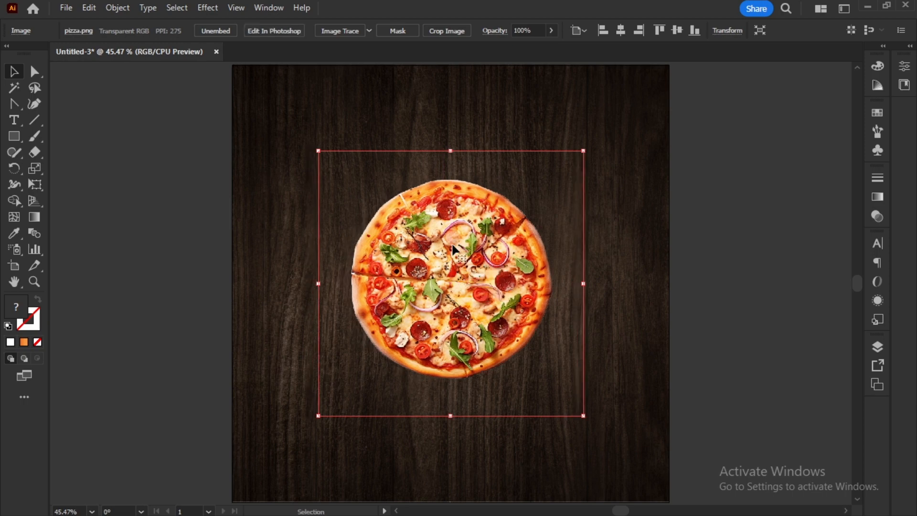
pyautogui.moveTo(451, 151); pyautogui.dragTo(452, 134)
pyautogui.moveTo(461, 233); pyautogui.dragTo(461, 246)
pyautogui.moveTo(461, 246); pyautogui.dragTo(461, 252)
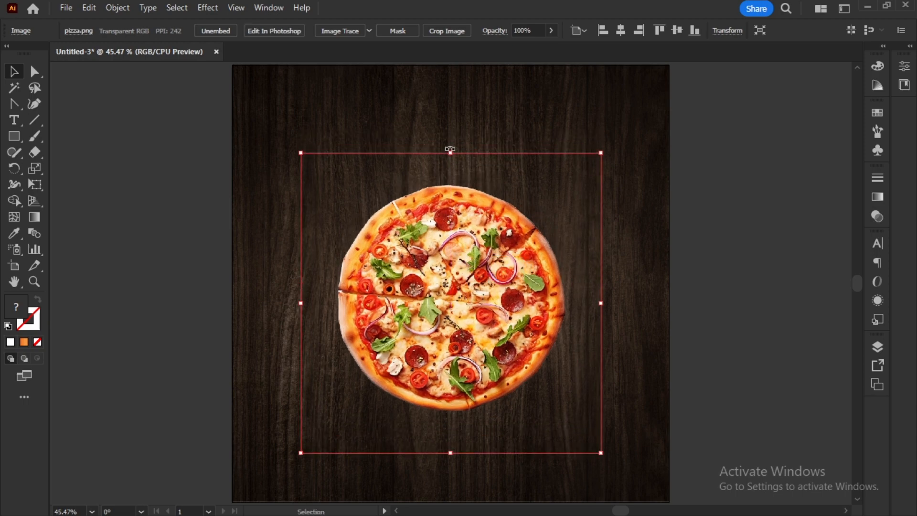
pyautogui.moveTo(451, 152); pyautogui.dragTo(451, 142)
pyautogui.moveTo(457, 240); pyautogui.dragTo(457, 248)
pyautogui.click(732, 168)
# - Add the text PIZZA above the pizza image and set its font size to 100 pt
pyautogui.moveTo(648, 154); pyautogui.dragTo(664, 248)
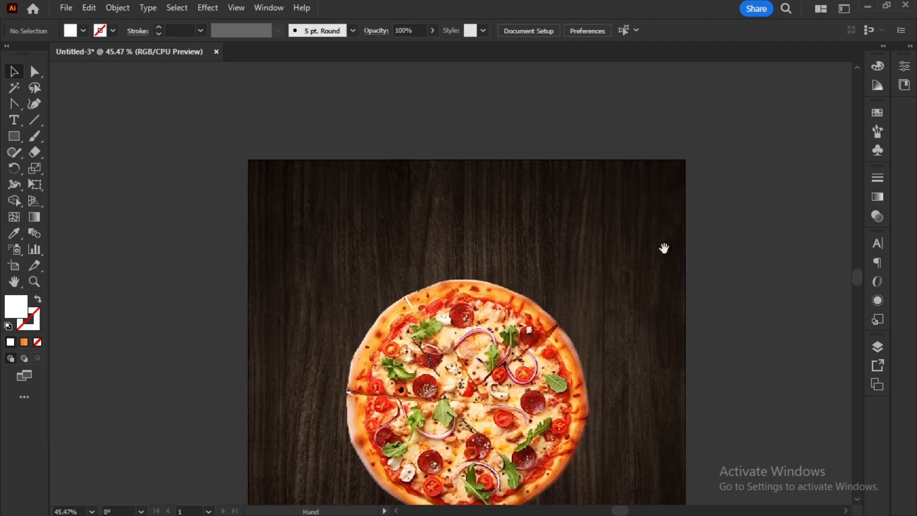
pyautogui.press('t')
pyautogui.click(415, 218)
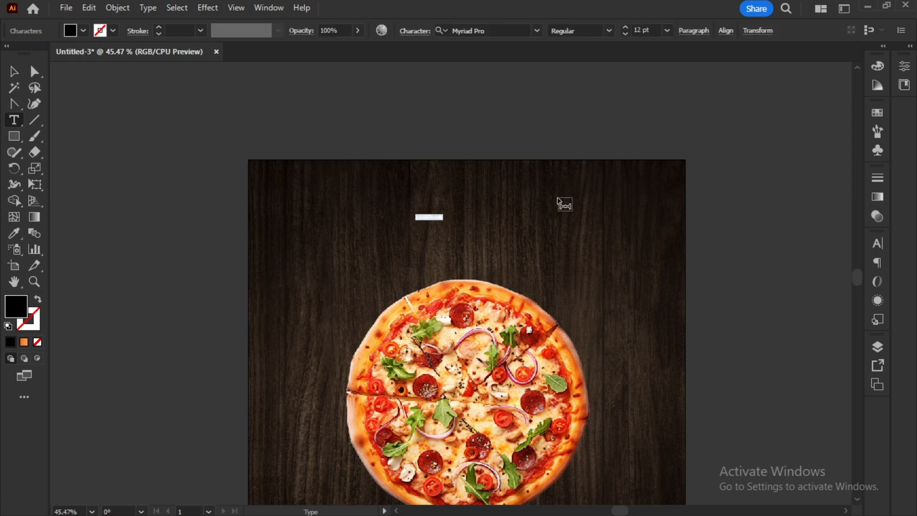
pyautogui.click(14, 71)
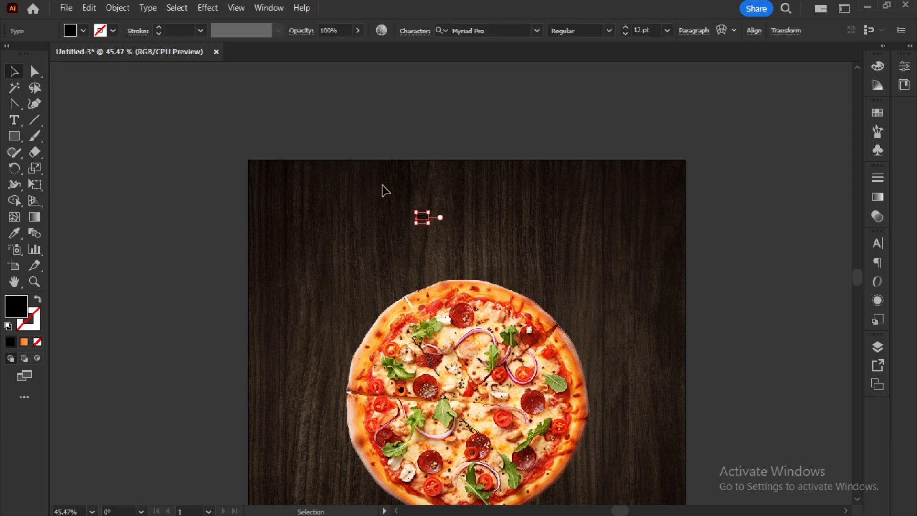
pyautogui.hotkey('ctrl', 't')
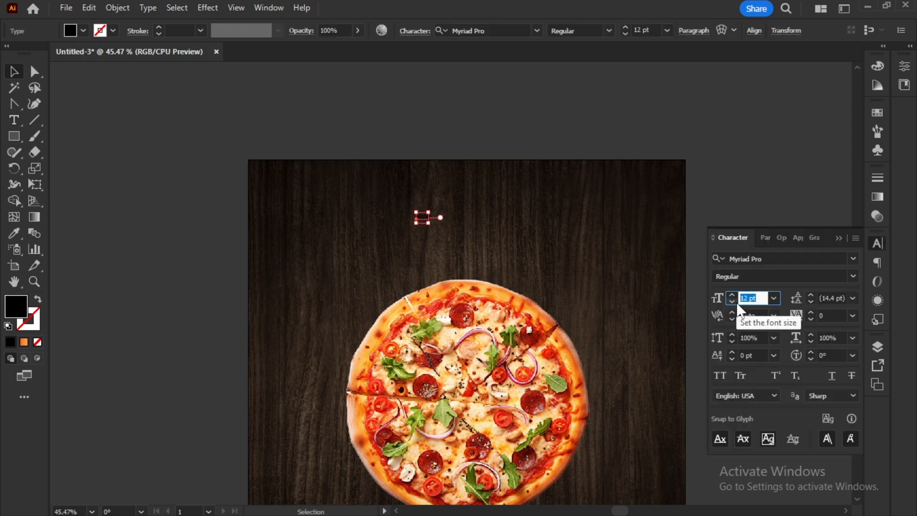
pyautogui.write('50')
pyautogui.press('Return')
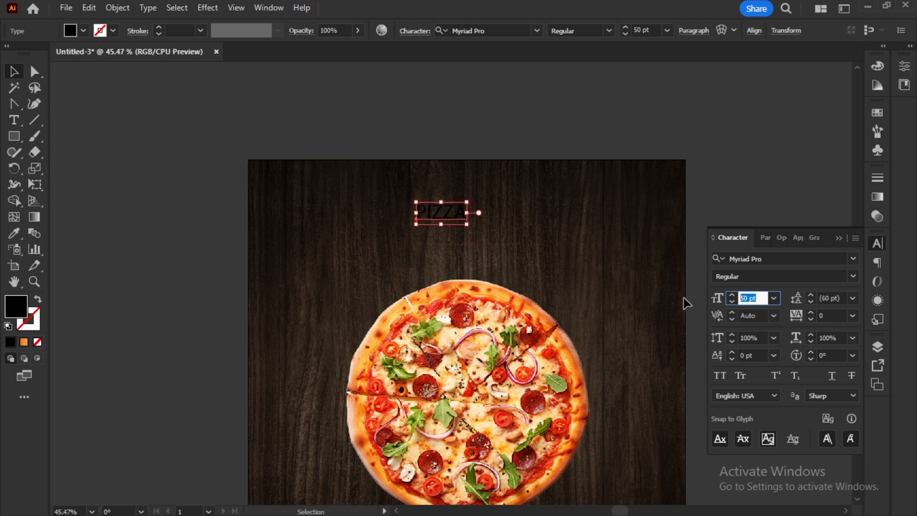
pyautogui.write('100')
pyautogui.press('Return')
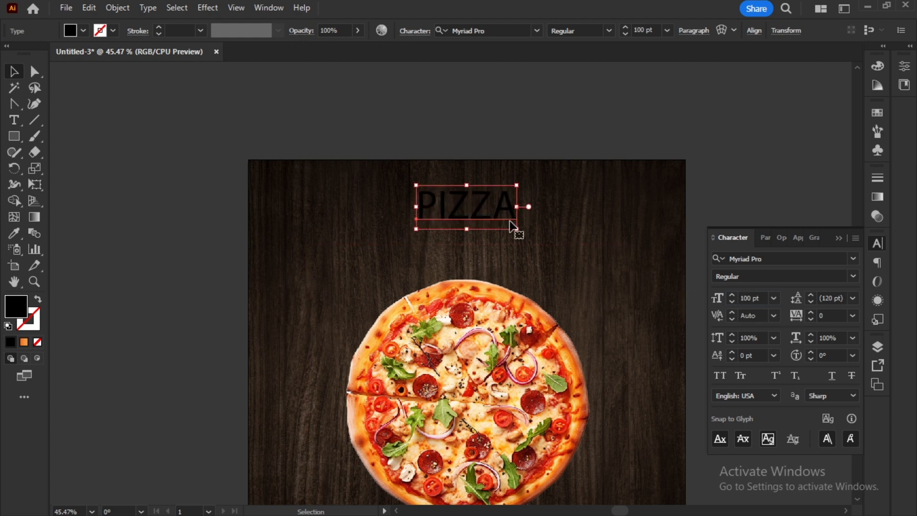
# - Enlarge the PIZZA text to about 172 pt, centered above the pizza, and fill it with the yellow-green swatch
pyautogui.moveTo(510, 221); pyautogui.dragTo(504, 242)
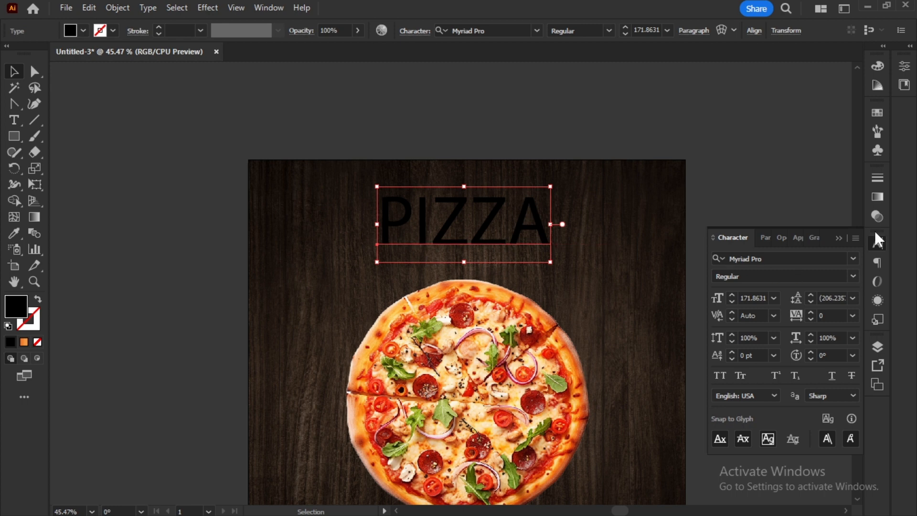
pyautogui.click(878, 113)
pyautogui.click(728, 160)
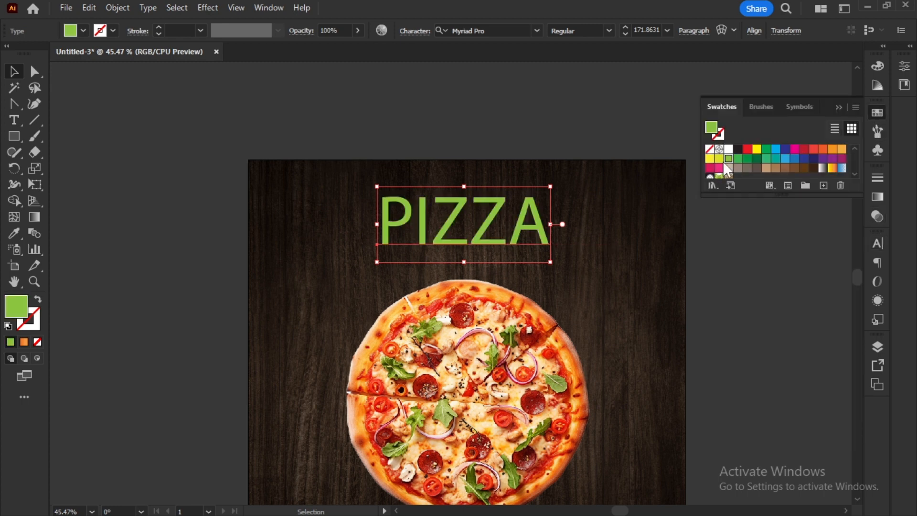
pyautogui.click(720, 159)
# - Change the PIZZA text's font to James Stroker
pyautogui.click(878, 243)
pyautogui.click(854, 259)
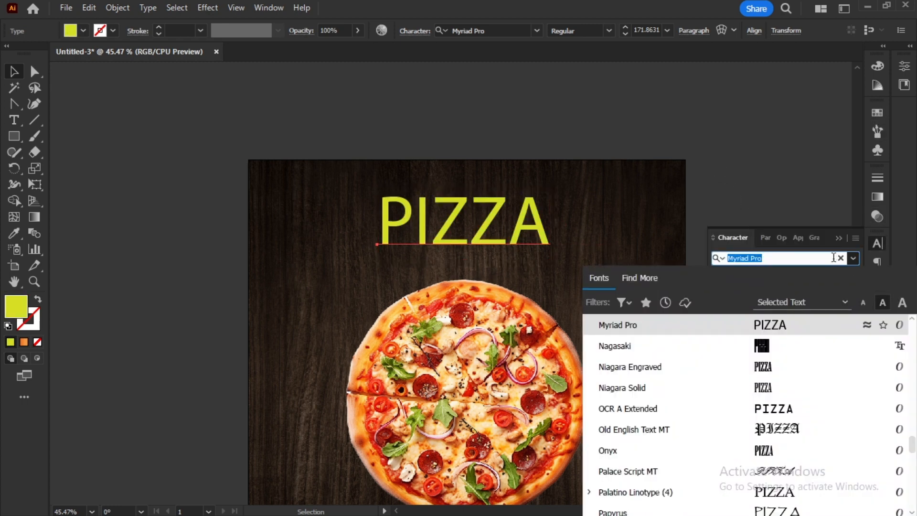
pyautogui.write('james')
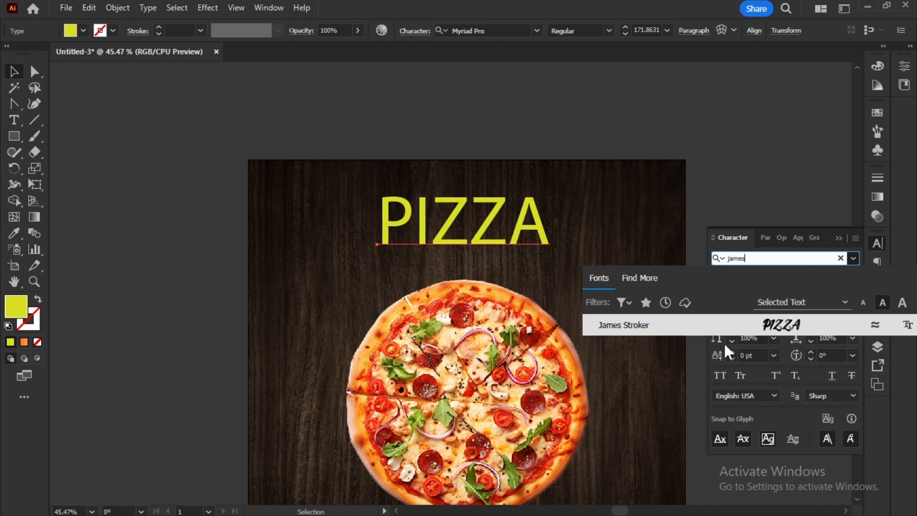
pyautogui.click(765, 325)
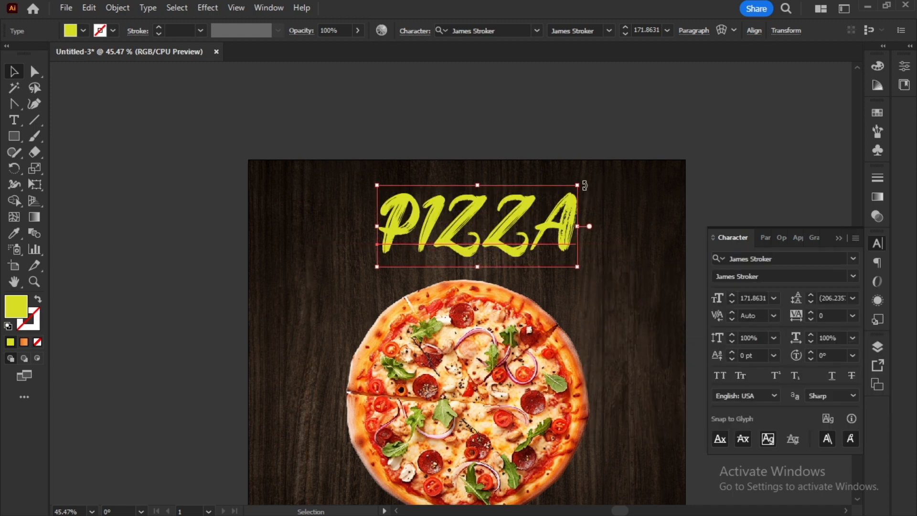
# - Tilt the PIZZA title slightly counterclockwise and enlarge it above the pizza
pyautogui.moveTo(581, 186); pyautogui.dragTo(550, 184)
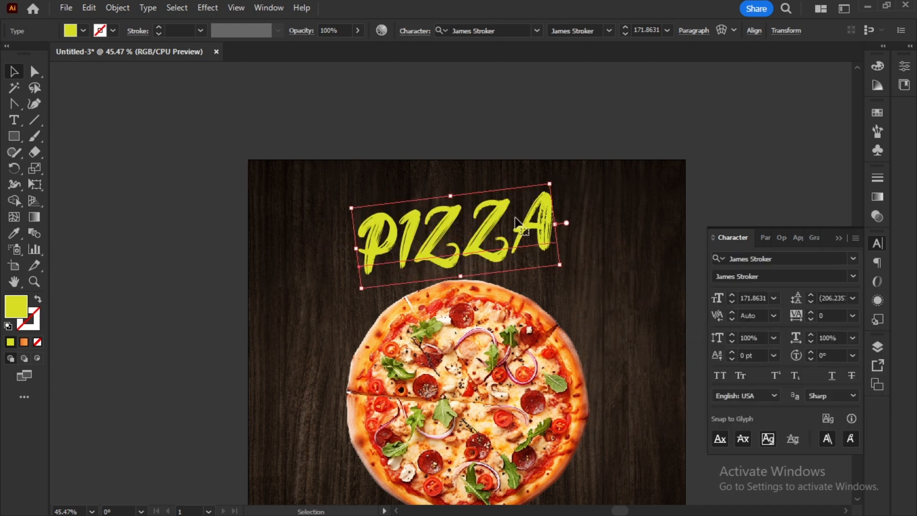
pyautogui.moveTo(556, 225); pyautogui.dragTo(594, 232)
pyautogui.click(571, 184)
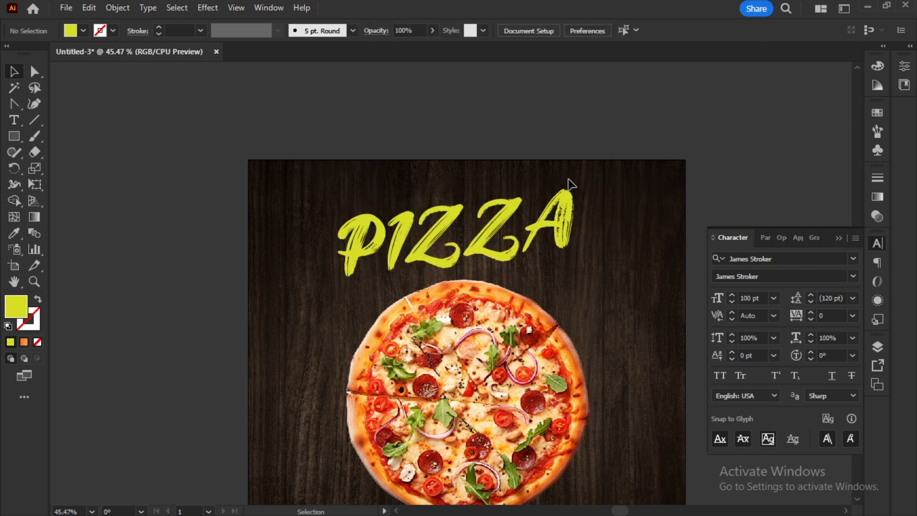
pyautogui.click(839, 238)
# - Add the text TALK LESS beside the PIZZA title
pyautogui.click(13, 122)
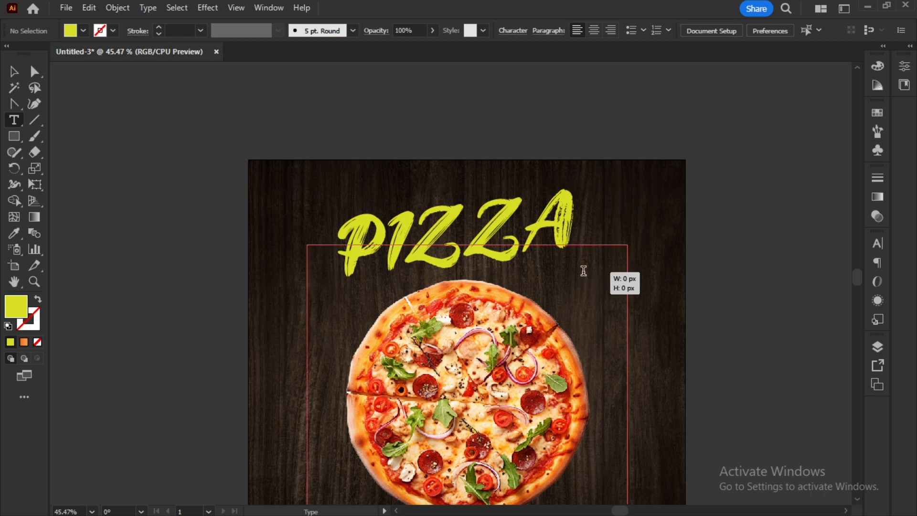
pyautogui.click(583, 269)
pyautogui.write('TA')
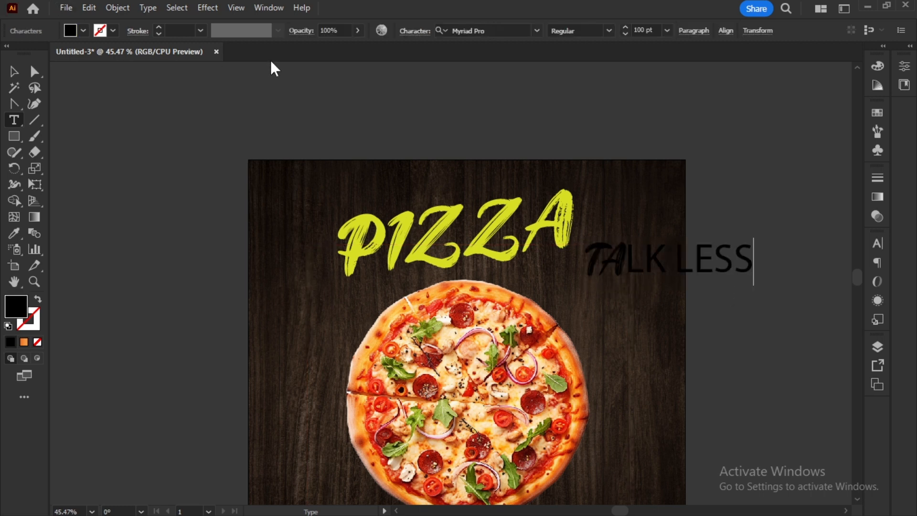
pyautogui.write('LK L')
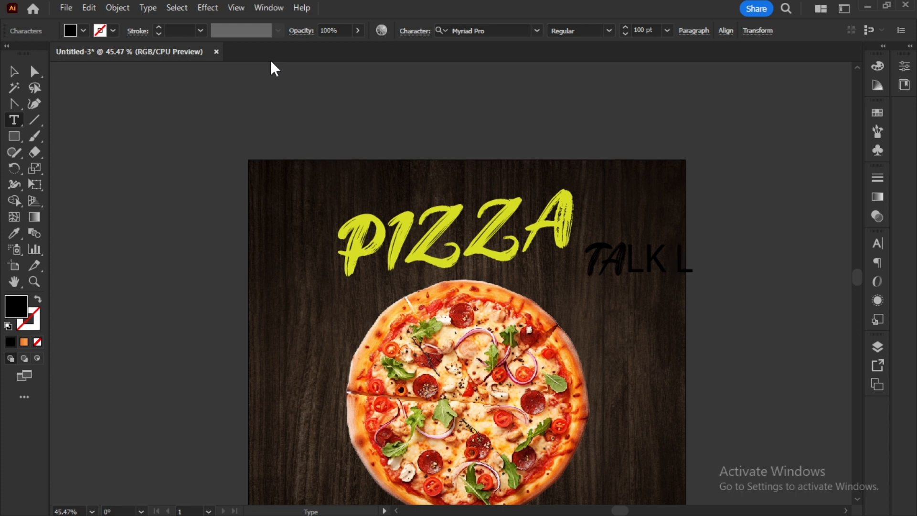
pyautogui.write('ESS')
pyautogui.click(15, 72)
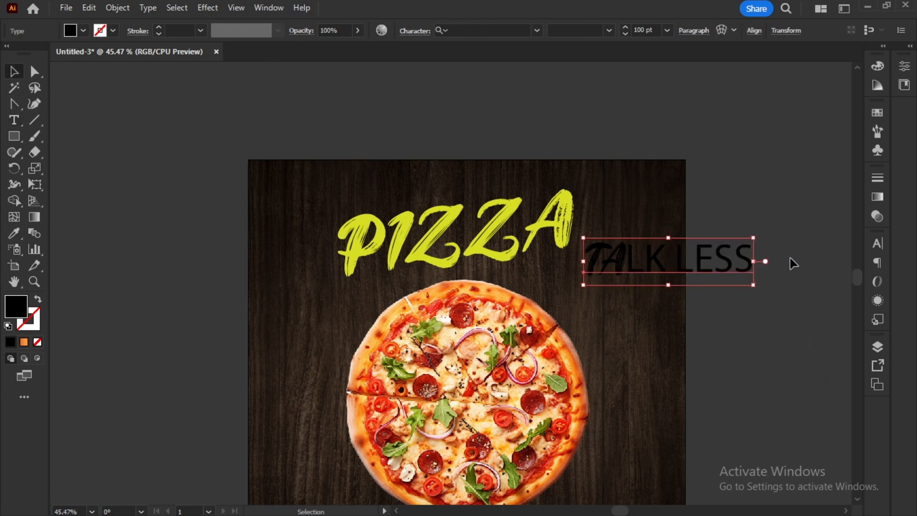
# - Set the whole TALK LESS text in the James Stroker font
pyautogui.hotkey('ctrl', 't')
pyautogui.click(807, 259)
pyautogui.click(853, 259)
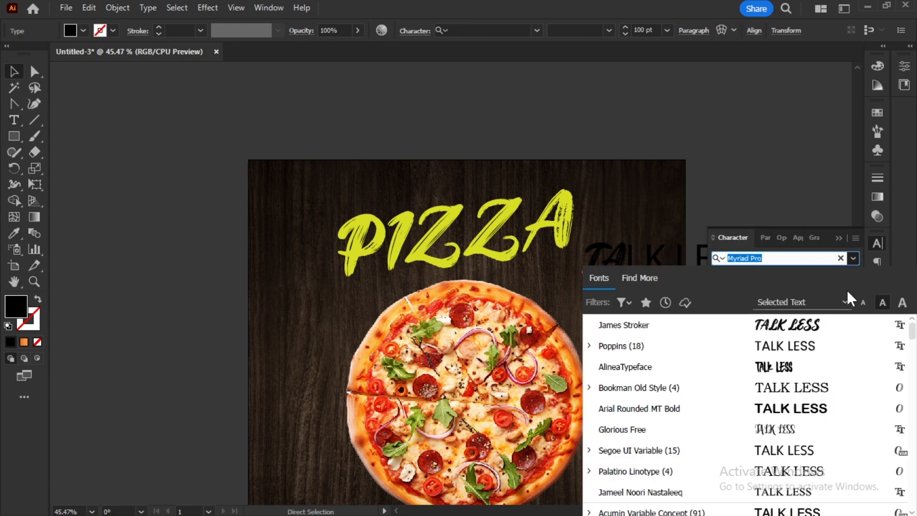
pyautogui.click(830, 320)
# - Place a smaller, tilted TALK LESS above the right half of the PIZZA title and fill it with white
pyautogui.moveTo(730, 263); pyautogui.dragTo(590, 168)
pyautogui.doubleClick(16, 306)
pyautogui.click(533, 141)
pyautogui.click(837, 152)
# - Duplicate the TALK LESS text below the right end of the PIZZA title and change the copy to EAT MORE
pyautogui.moveTo(549, 176); pyautogui.dragTo(549, 278)
pyautogui.click(641, 203)
pyautogui.doubleClick(599, 266)
pyautogui.write('EAT MORE')
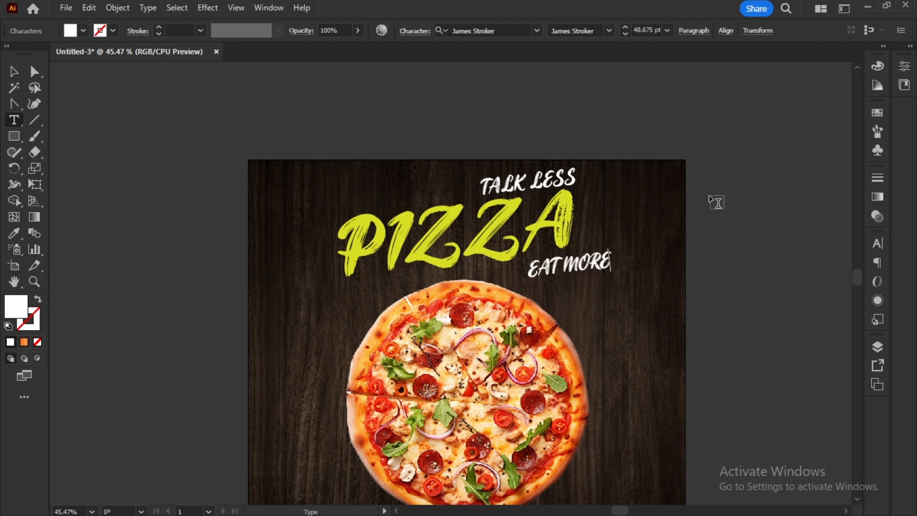
pyautogui.press('Escape')
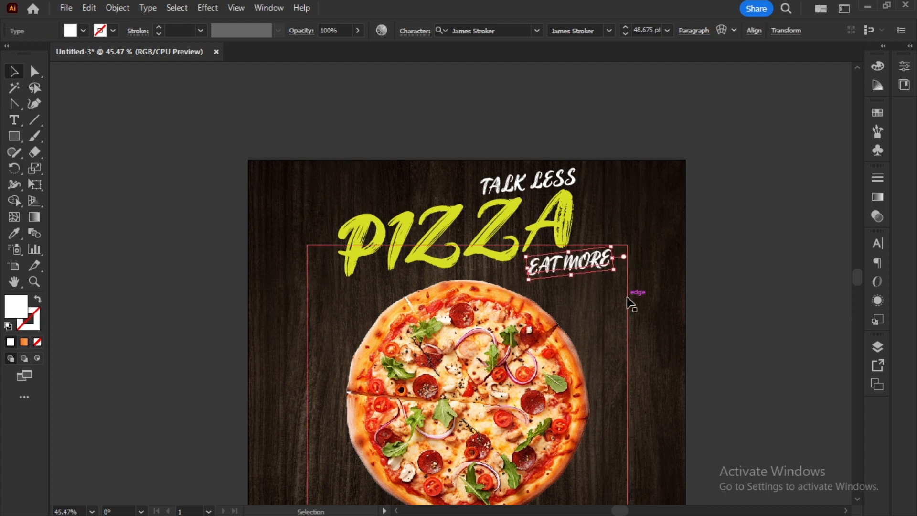
pyautogui.click(754, 215)
# - Draw a small white circle with the Ellipse tool near the artboard's left edge, level with the top of the pizza
pyautogui.moveTo(754, 215); pyautogui.dragTo(737, 119)
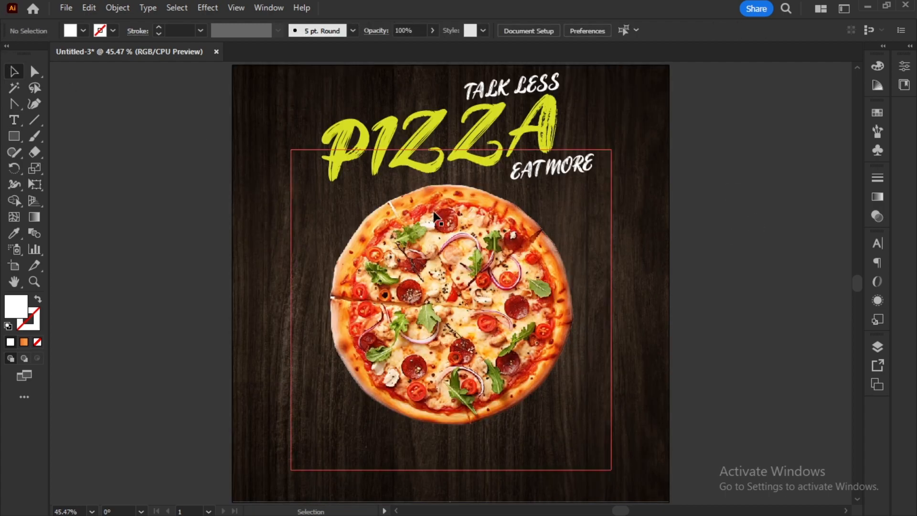
pyautogui.moveTo(438, 211); pyautogui.dragTo(591, 316)
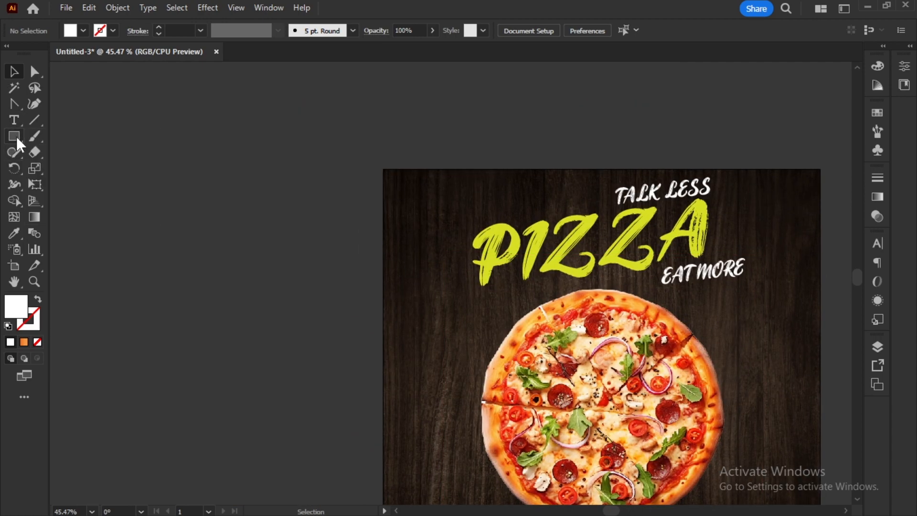
pyautogui.moveTo(16, 136); pyautogui.dragTo(74, 170)
pyautogui.moveTo(410, 295)
pyautogui.mouseDown()
pyautogui.moveTo(297, 234)
pyautogui.moveTo(322, 258)
pyautogui.mouseUp()
# - Convert the white circle's top anchor point to a sharp corner to form a drop shape
pyautogui.click(14, 104)
pyautogui.scroll(3, 297, 233)
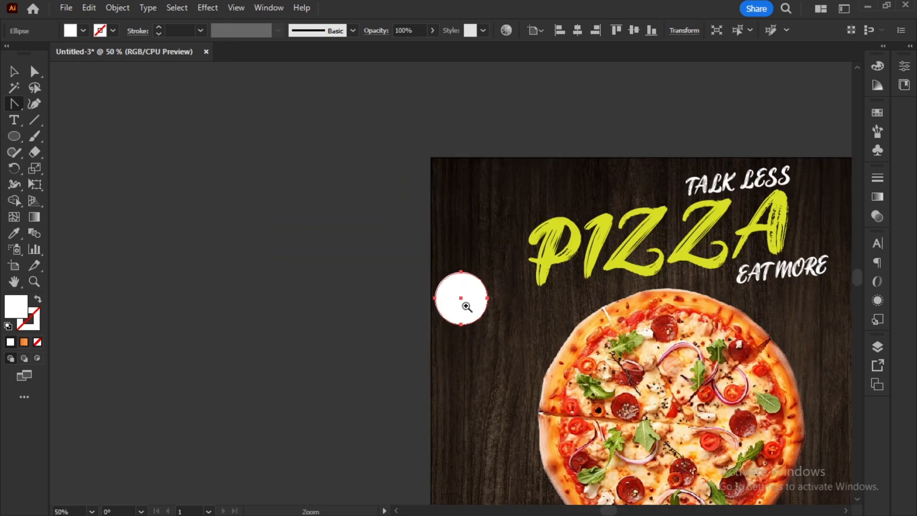
pyautogui.click(411, 267)
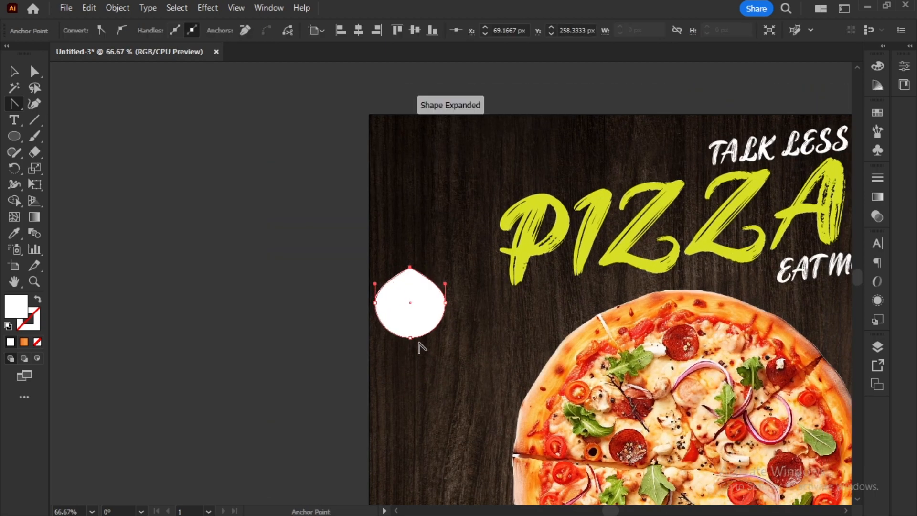
pyautogui.click(14, 71)
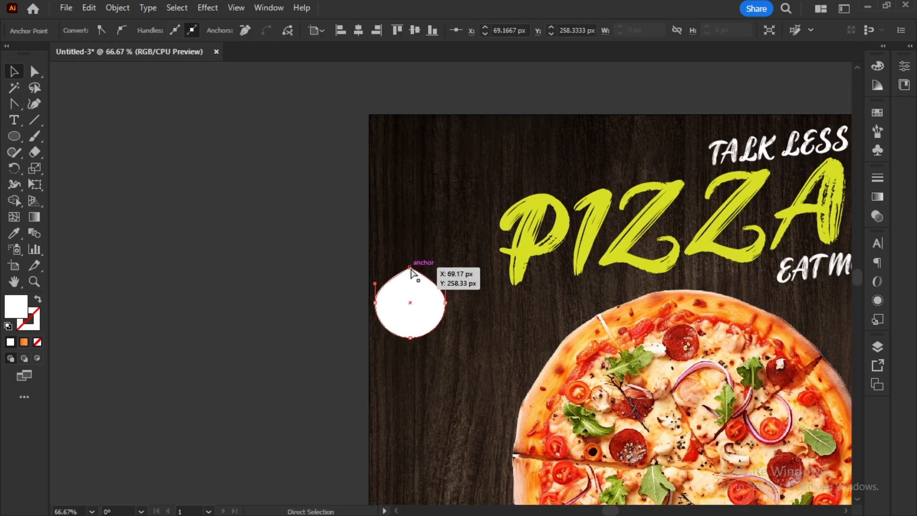
# - Narrow the white drop with a longer tip and rotate it so the tip points right toward the PIZZA title
pyautogui.moveTo(411, 268); pyautogui.dragTo(436, 246)
pyautogui.click(35, 72)
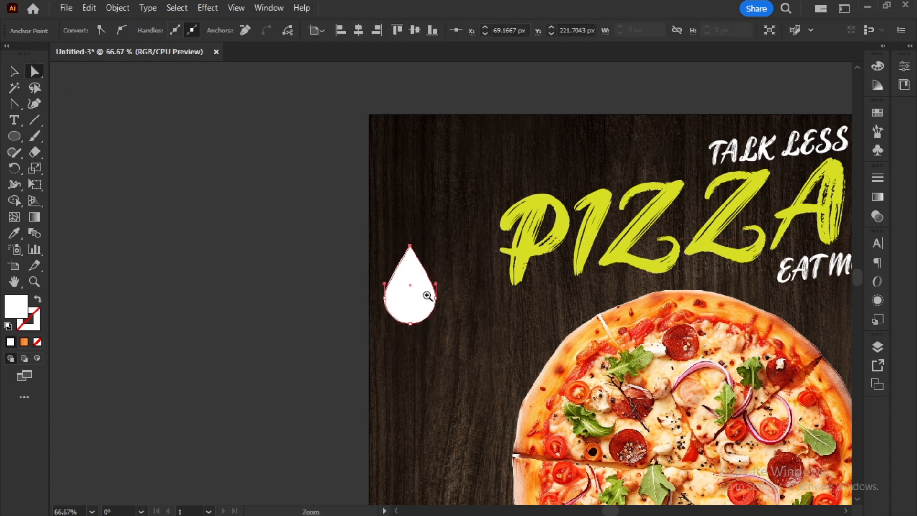
pyautogui.hotkey('ctrl', '=')
pyautogui.moveTo(472, 209); pyautogui.dragTo(497, 301)
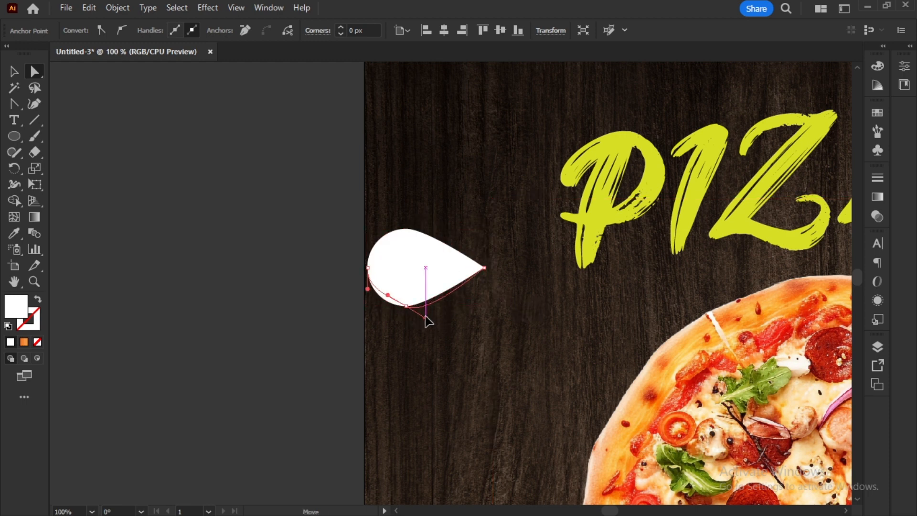
# - Adjust the drop's lower and upper anchor points inward so its sides taper more sharply toward the tip
pyautogui.moveTo(416, 306)
pyautogui.mouseDown()
pyautogui.moveTo(429, 299)
pyautogui.moveTo(417, 298)
pyautogui.mouseUp()
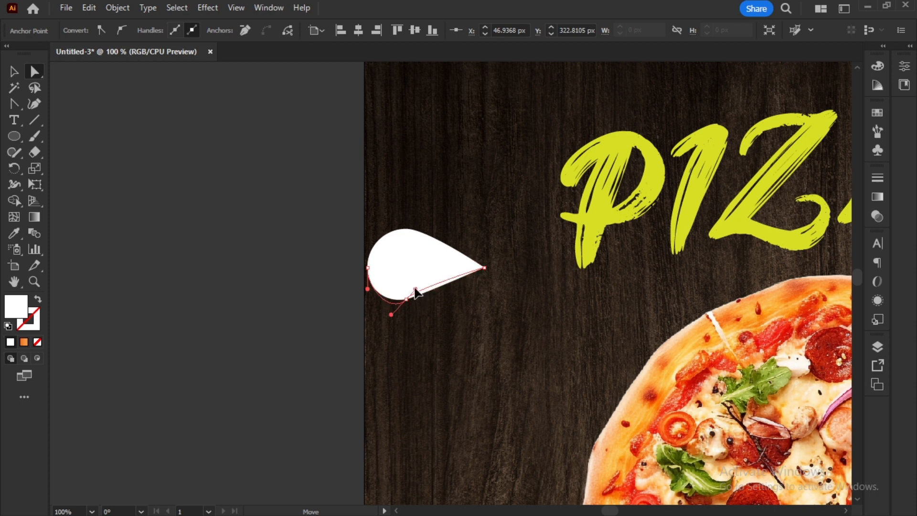
pyautogui.click(432, 340)
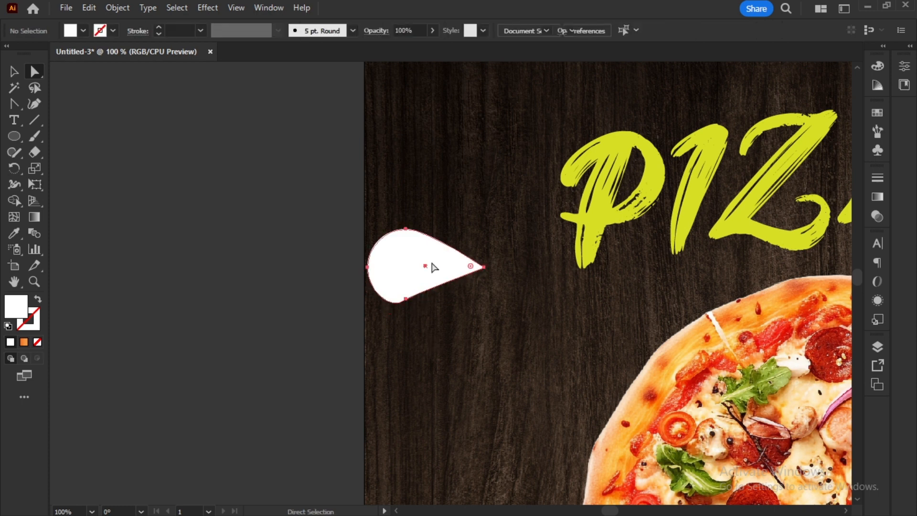
pyautogui.click(431, 265)
pyautogui.click(406, 229)
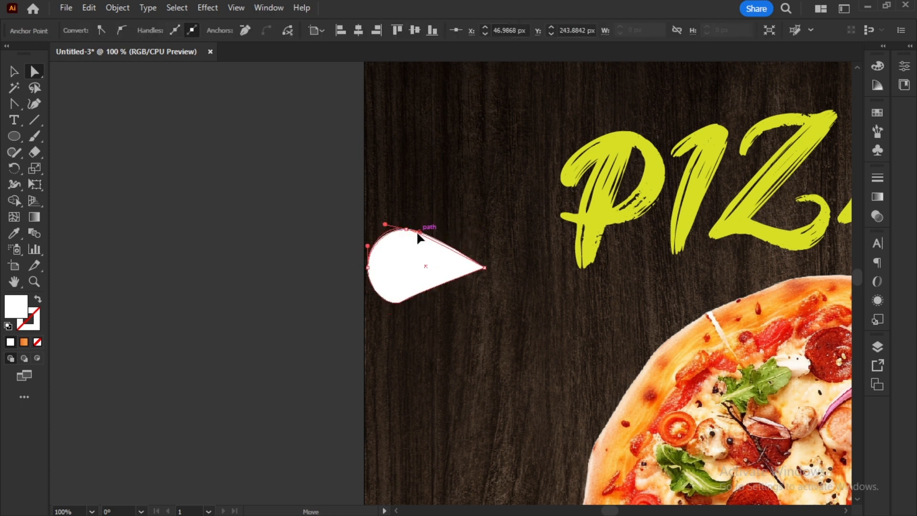
pyautogui.moveTo(417, 232); pyautogui.dragTo(404, 233)
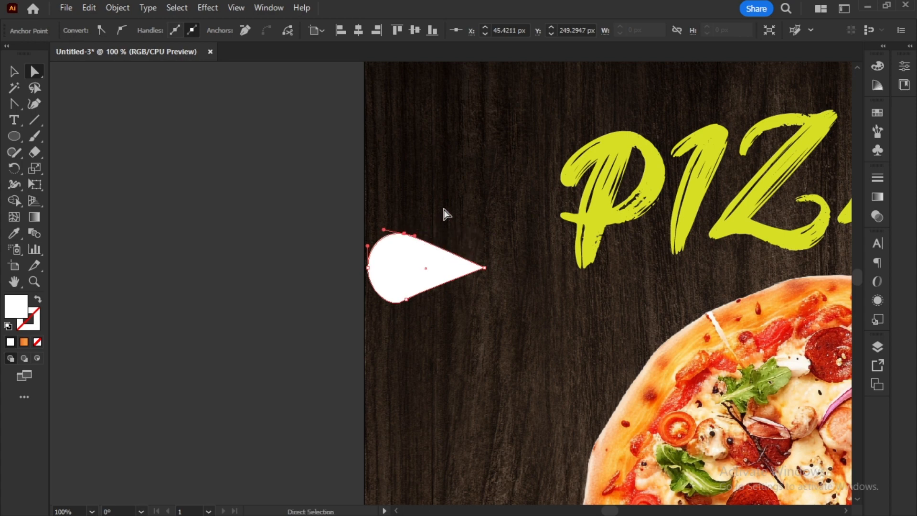
pyautogui.click(215, 192)
# - Move the drop against the left end of the PIZZA title and fill it with green
pyautogui.moveTo(549, 275); pyautogui.dragTo(414, 281)
pyautogui.moveTo(303, 280); pyautogui.dragTo(401, 180)
pyautogui.click(878, 112)
pyautogui.click(738, 160)
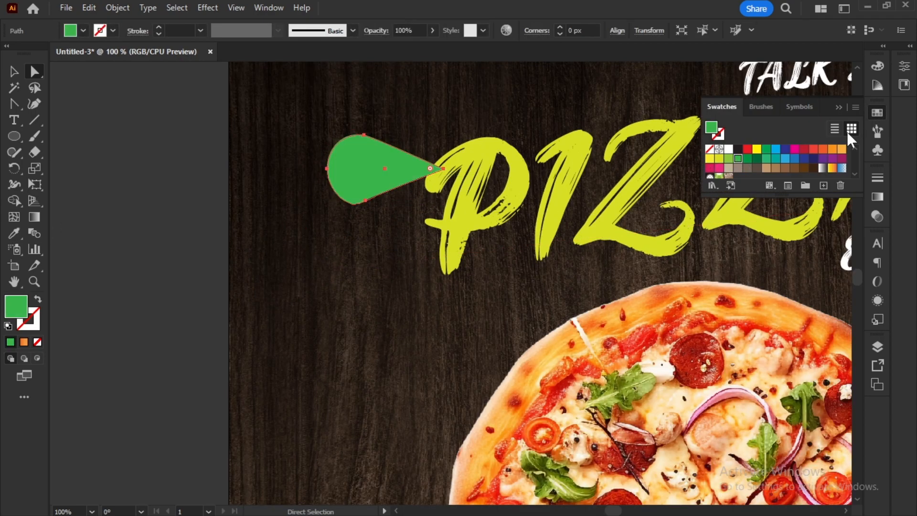
pyautogui.click(839, 107)
# - Shrink and slightly tilt the green drop, then send it behind the letter P of the PIZZA title
pyautogui.click(14, 71)
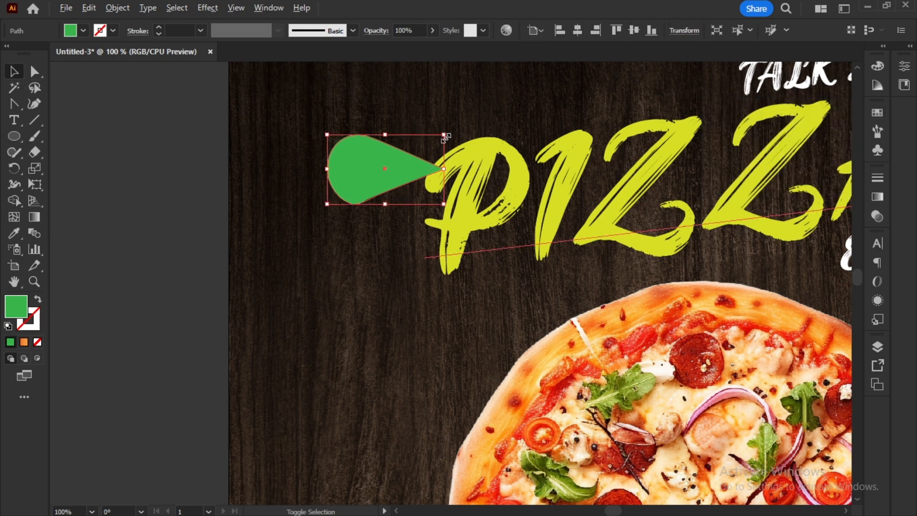
pyautogui.moveTo(446, 138)
pyautogui.mouseDown()
pyautogui.moveTo(437, 142)
pyautogui.moveTo(438, 133)
pyautogui.mouseUp()
pyautogui.moveTo(379, 178); pyautogui.dragTo(423, 187)
pyautogui.rightClick(422, 187)
pyautogui.click(631, 428)
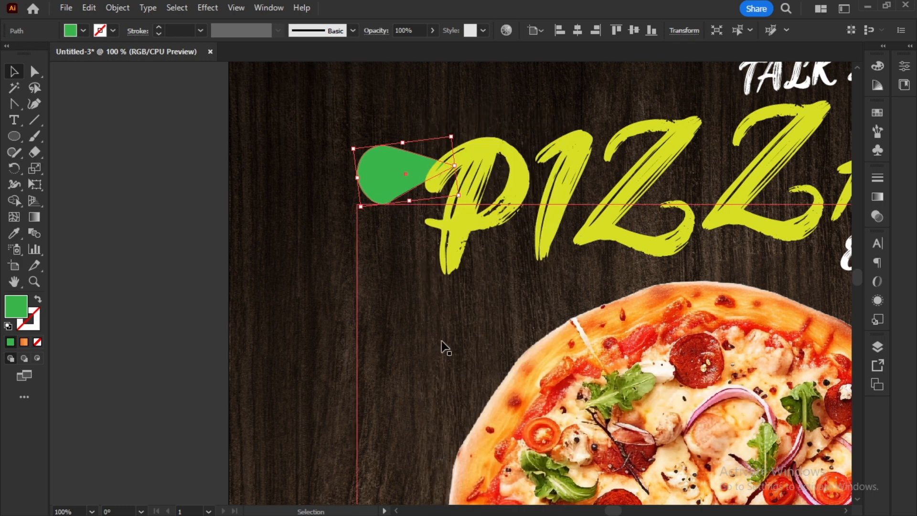
pyautogui.moveTo(457, 133); pyautogui.dragTo(464, 148)
# - Duplicate the green drop just below the original and scale the copy down to less than half size
pyautogui.moveTo(402, 181); pyautogui.dragTo(395, 237)
pyautogui.moveTo(354, 193); pyautogui.dragTo(399, 206)
pyautogui.moveTo(378, 216)
pyautogui.mouseDown()
pyautogui.moveTo(382, 226)
pyautogui.moveTo(405, 225)
pyautogui.moveTo(375, 210)
pyautogui.mouseUp()
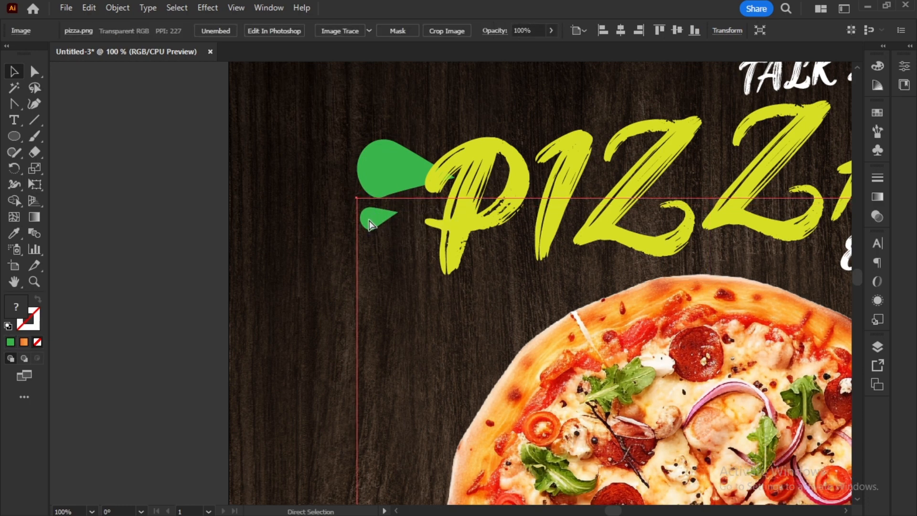
pyautogui.hotkey('ctrl', 'z')
pyautogui.click(381, 233)
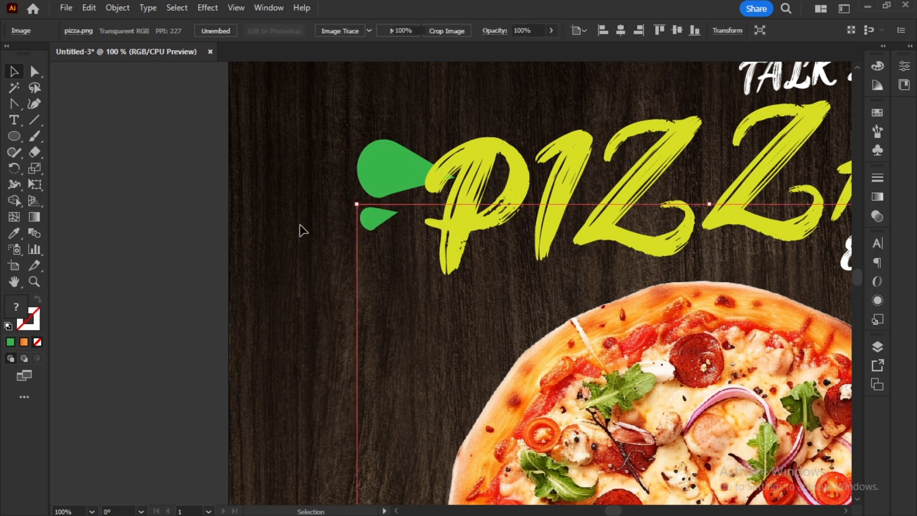
pyautogui.click(301, 230)
# - Move the small drop up close beneath the large green one and fill it with dark red
pyautogui.moveTo(387, 221); pyautogui.dragTo(376, 206)
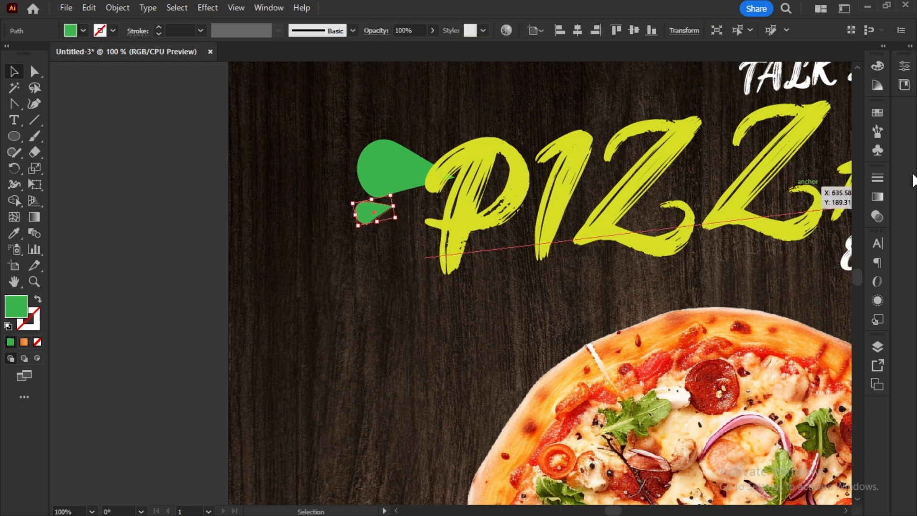
pyautogui.click(878, 113)
pyautogui.click(806, 150)
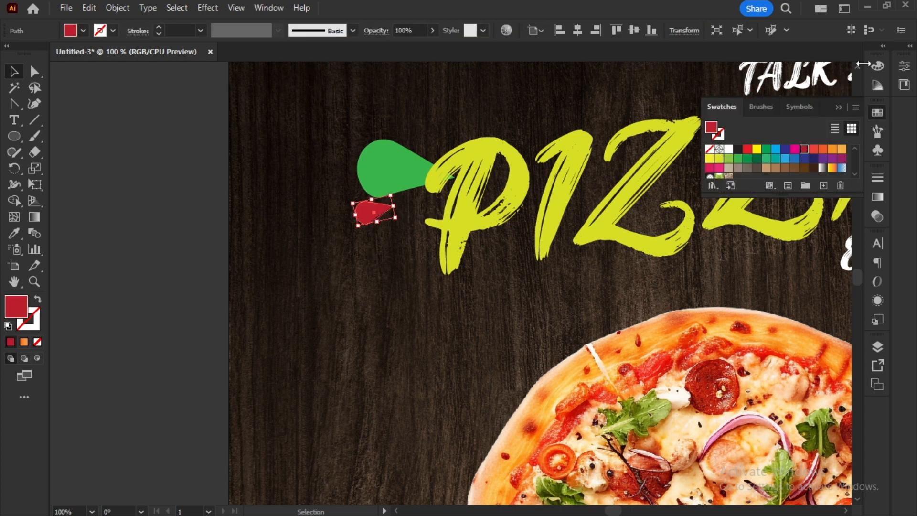
pyautogui.click(839, 107)
# - Nudge the pizza image slightly down on the artboard and lock it inside Layer 2
pyautogui.hotkey('ctrl', '0')
pyautogui.moveTo(464, 354); pyautogui.dragTo(461, 359)
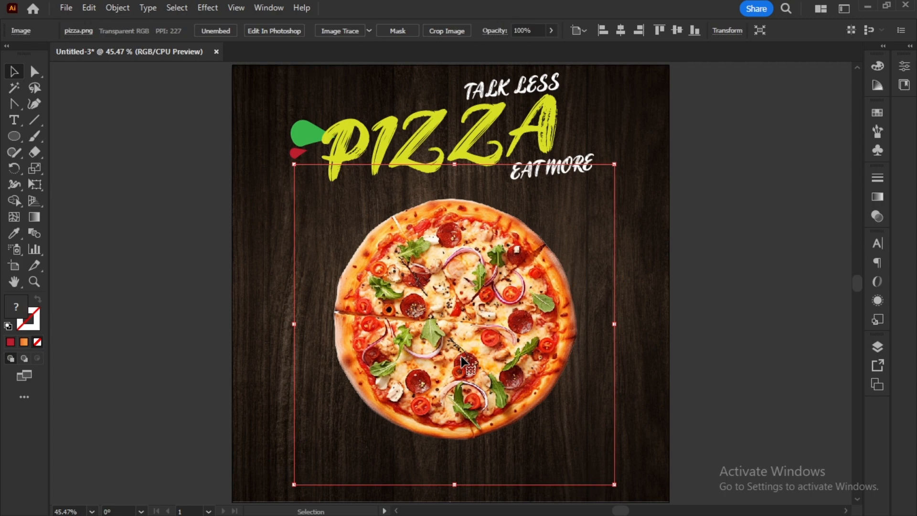
pyautogui.click(882, 345)
pyautogui.click(745, 222)
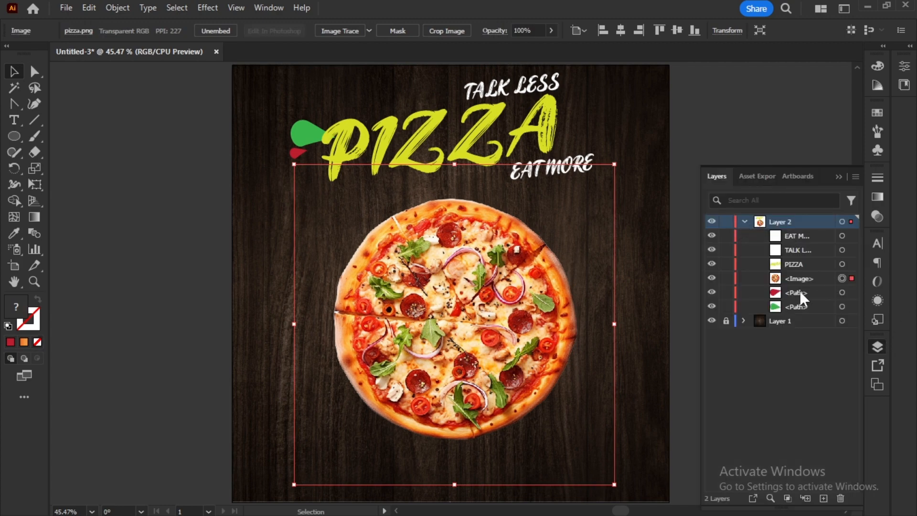
pyautogui.click(726, 279)
pyautogui.click(842, 176)
# - Rotate the green drop slightly and nudge the red drop closer beneath it
pyautogui.keyDown('ctrl'); pyautogui.click(322, 179); pyautogui.keyUp('ctrl')
pyautogui.moveTo(553, 262); pyautogui.dragTo(322, 239)
pyautogui.keyDown('ctrl'); pyautogui.click(332, 225); pyautogui.keyUp('ctrl')
pyautogui.keyDown('ctrl'); pyautogui.click(356, 280); pyautogui.keyUp('ctrl')
pyautogui.keyDown('ctrl'); pyautogui.click(358, 281); pyautogui.keyUp('ctrl')
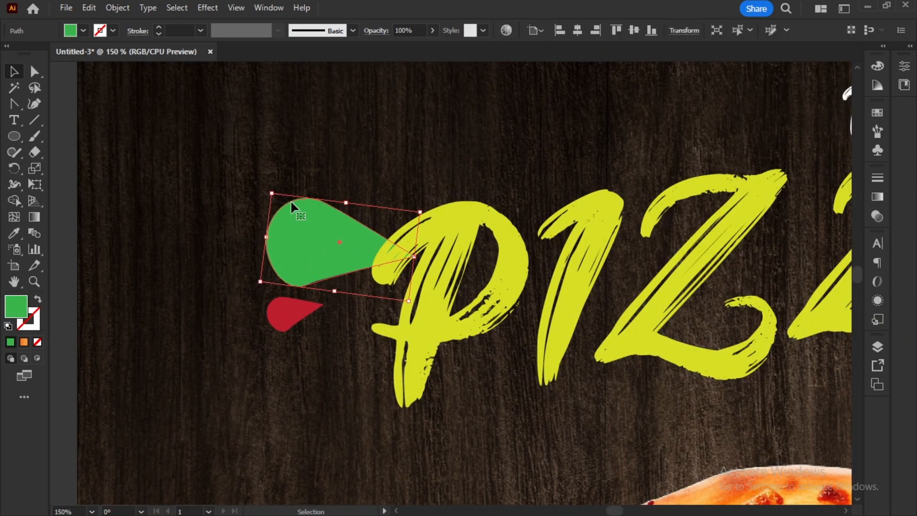
pyautogui.moveTo(272, 192); pyautogui.dragTo(269, 189)
pyautogui.moveTo(297, 316); pyautogui.dragTo(298, 311)
# - Create a mirrored copy of the green and red drops with Reflect, so the copied tips point left
pyautogui.click(310, 251)
pyautogui.keyDown('shift'); pyautogui.click(294, 323); pyautogui.keyUp('shift')
pyautogui.rightClick(315, 302)
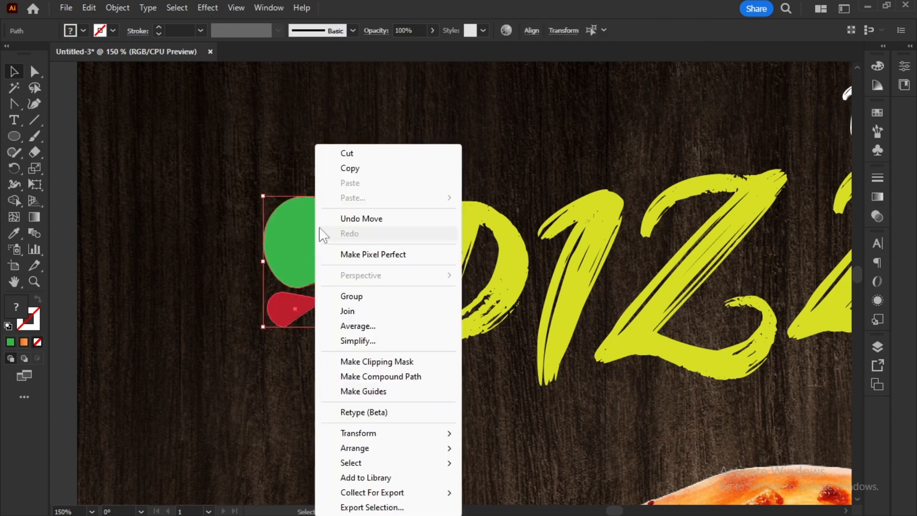
pyautogui.moveTo(417, 434)
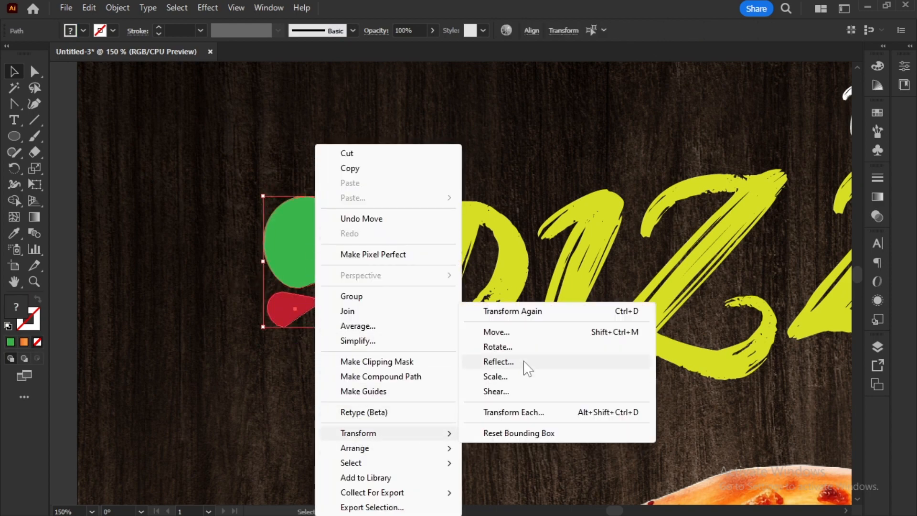
pyautogui.click(524, 369)
pyautogui.click(723, 329)
pyautogui.hotkey('ctrl', '0')
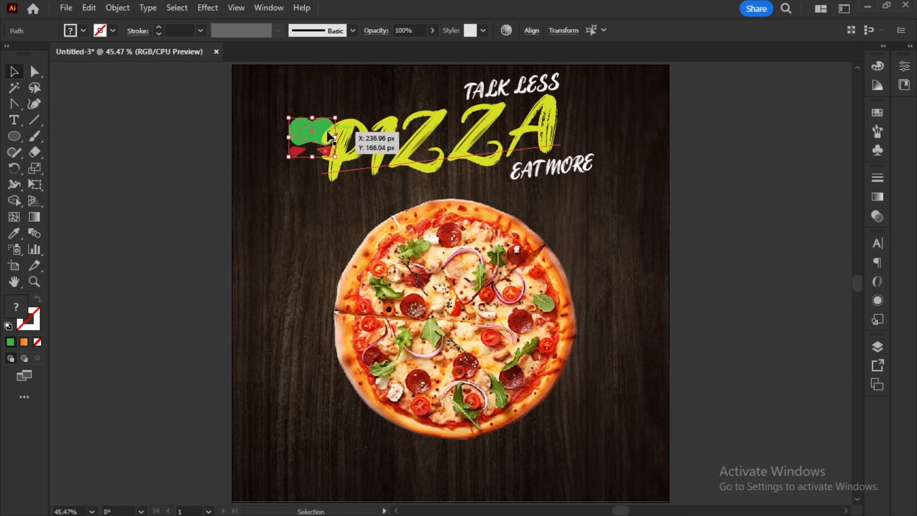
pyautogui.moveTo(327, 132); pyautogui.dragTo(397, 133)
pyautogui.hotkey('ctrl', 'z')
pyautogui.click(191, 204)
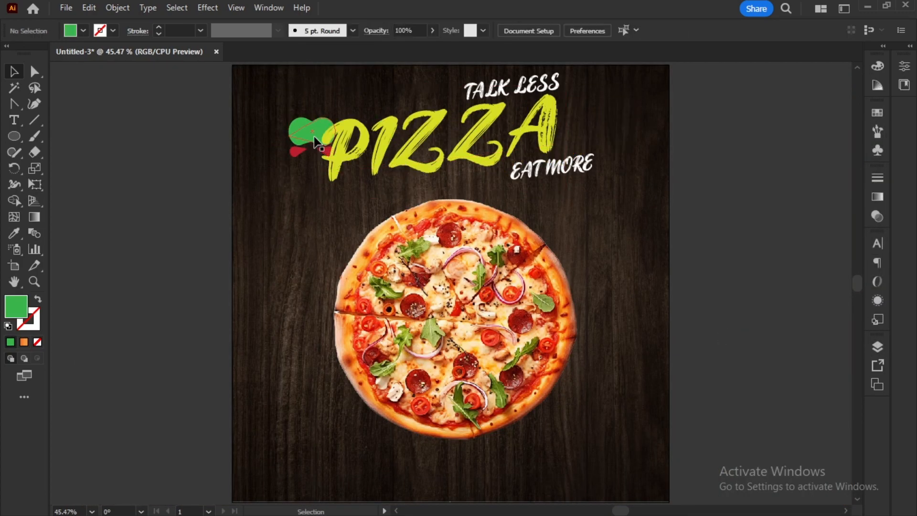
# - Select only the mirrored green and red drops and move them to the right end of the PIZZA title
pyautogui.keyDown('shift'); pyautogui.click(320, 150); pyautogui.keyUp('shift')
pyautogui.keyDown('shift'); pyautogui.click(326, 156); pyautogui.keyUp('shift')
pyautogui.keyDown('ctrl'); pyautogui.click(308, 168); pyautogui.keyUp('ctrl')
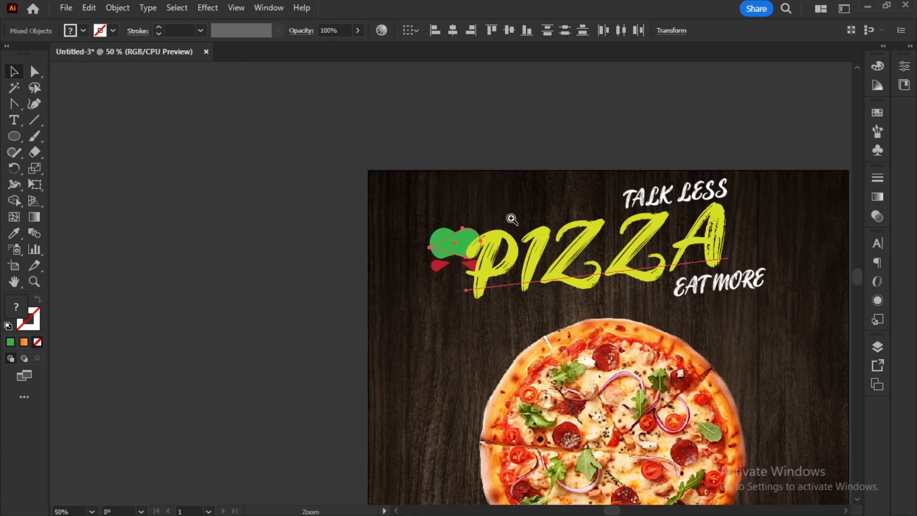
pyautogui.keyDown('ctrl'); pyautogui.click(510, 217); pyautogui.keyUp('ctrl')
pyautogui.keyDown('ctrl'); pyautogui.click(460, 256); pyautogui.keyUp('ctrl')
pyautogui.click(429, 252)
pyautogui.moveTo(421, 327); pyautogui.dragTo(378, 173)
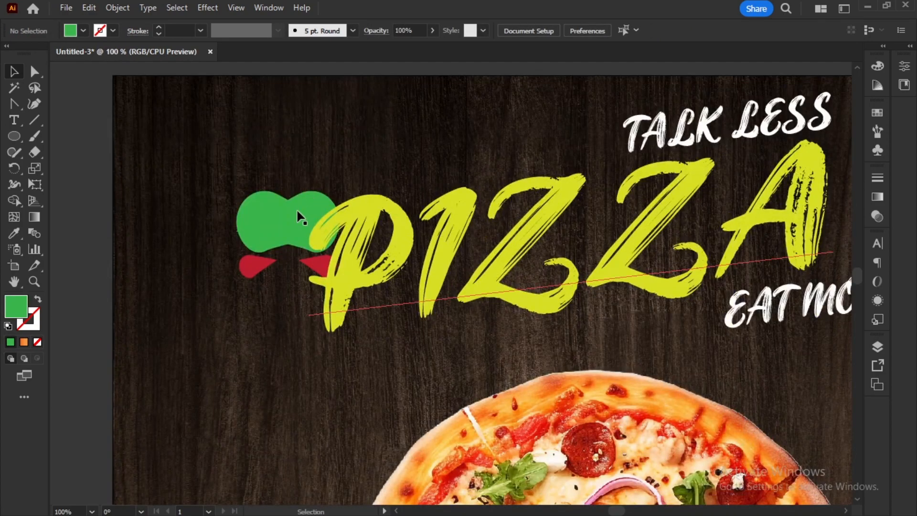
pyautogui.keyDown('shift'); pyautogui.click(258, 234); pyautogui.keyUp('shift')
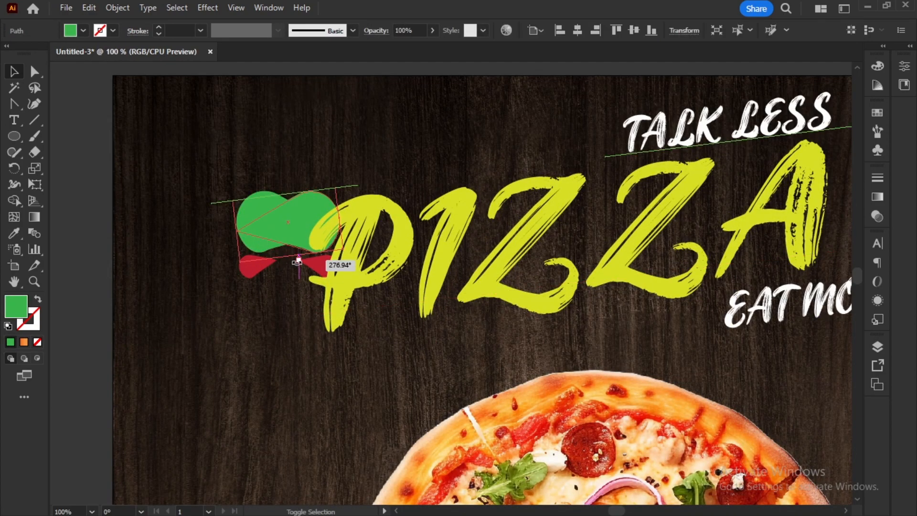
pyautogui.click(167, 290)
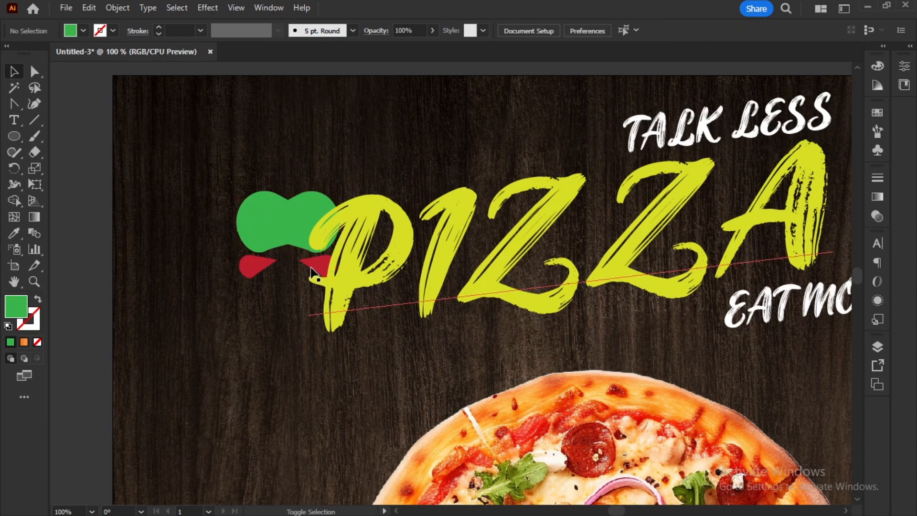
pyautogui.moveTo(304, 265); pyautogui.dragTo(304, 266)
pyautogui.keyDown('shift'); pyautogui.click(277, 218); pyautogui.keyUp('shift')
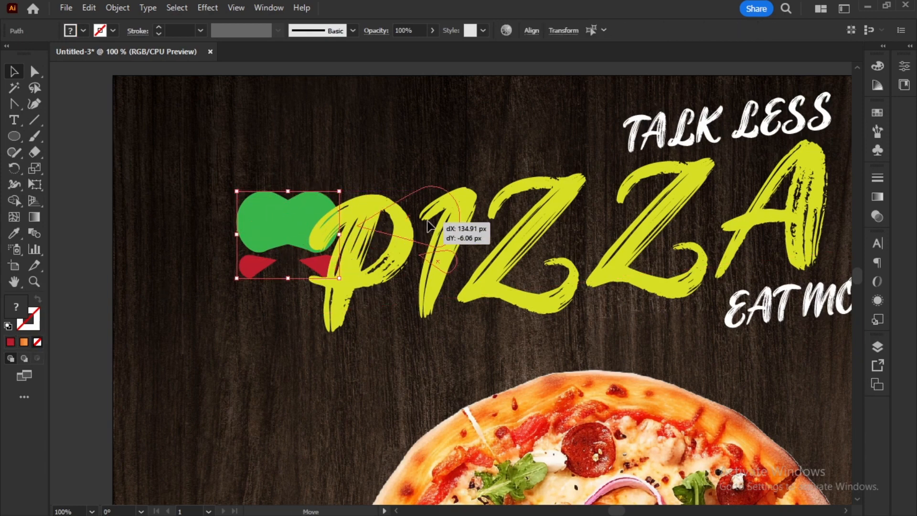
pyautogui.moveTo(839, 193); pyautogui.dragTo(708, 161)
# - Rotate and fine-position the mirrored drops so they fan out from behind the letter A of the title
pyautogui.moveTo(654, 238); pyautogui.dragTo(568, 326)
pyautogui.moveTo(672, 307); pyautogui.dragTo(675, 288)
pyautogui.moveTo(618, 242); pyautogui.dragTo(618, 254)
pyautogui.click(680, 224)
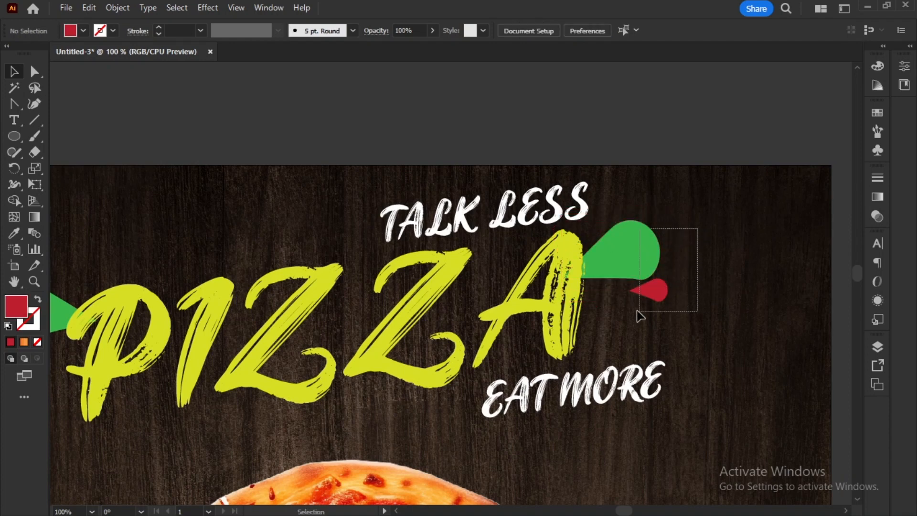
pyautogui.moveTo(637, 311); pyautogui.dragTo(638, 311)
pyautogui.moveTo(674, 223); pyautogui.dragTo(669, 212)
pyautogui.moveTo(633, 236); pyautogui.dragTo(630, 237)
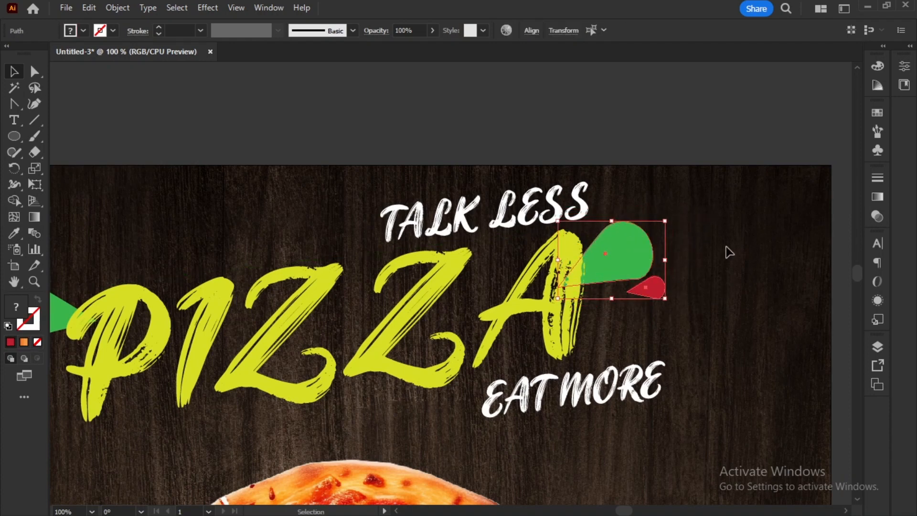
pyautogui.hotkey('ctrl', 'shift', 'a')
pyautogui.hotkey('ctrl', '0')
# - Add the text LOGO HERE over the pizza's lower edge and fill it with white (FFFFFF)
pyautogui.moveTo(333, 240); pyautogui.dragTo(491, 271)
pyautogui.click(14, 120)
pyautogui.moveTo(504, 341); pyautogui.dragTo(440, 289)
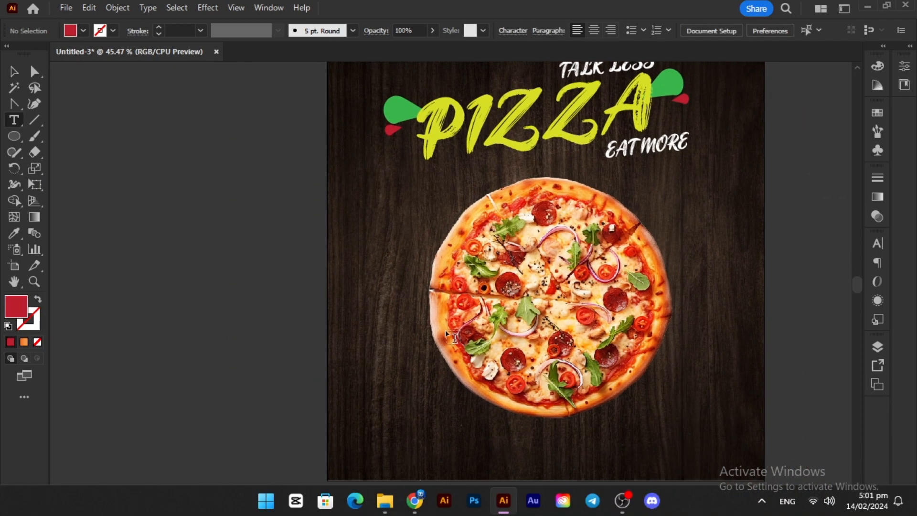
pyautogui.click(388, 422)
pyautogui.write('LOGO HERE')
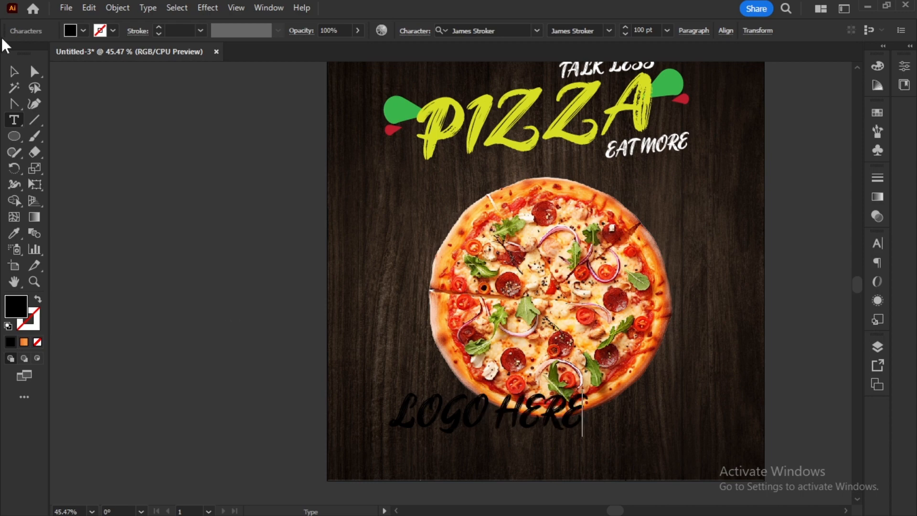
pyautogui.click(14, 72)
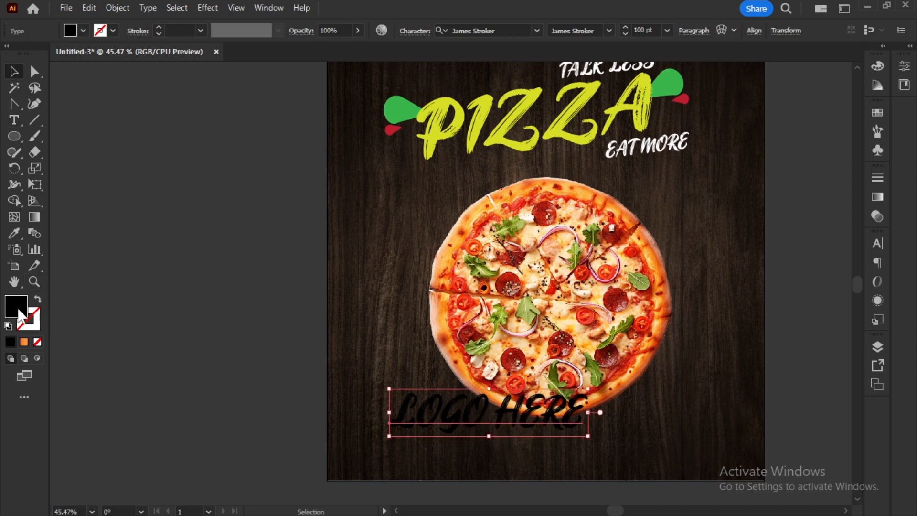
pyautogui.doubleClick(20, 315)
pyautogui.write('FFFFFF')
pyautogui.click(859, 144)
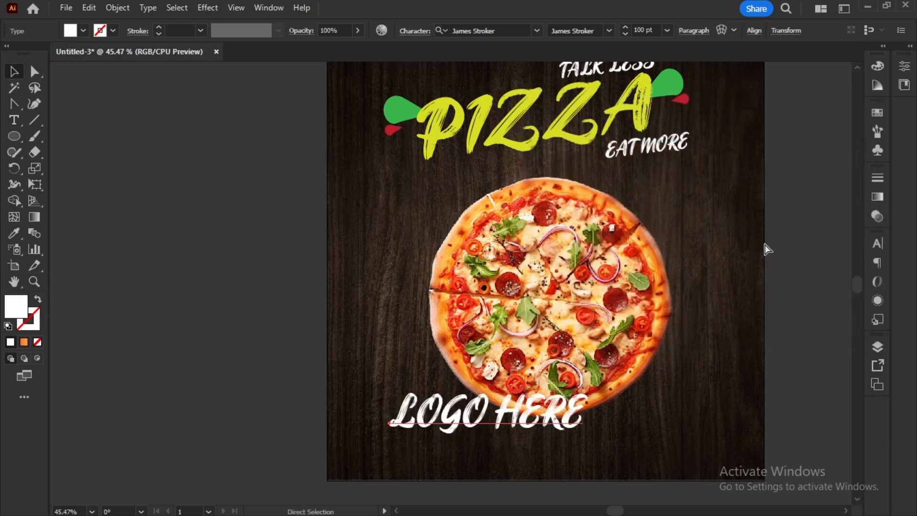
# - Change the font of LOGO HERE to Myriad Variable Concept Light
pyautogui.hotkey('ctrl', 't')
pyautogui.click(799, 258)
pyautogui.write('my')
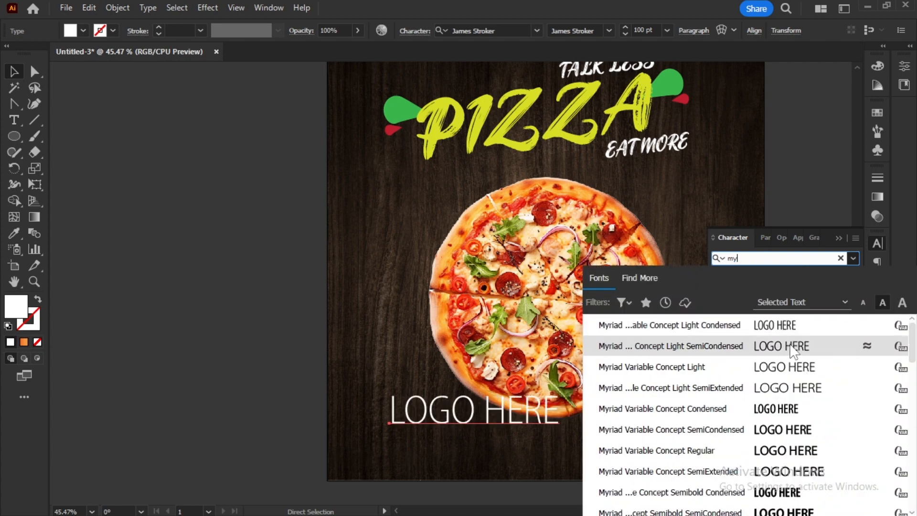
pyautogui.click(795, 367)
pyautogui.click(840, 237)
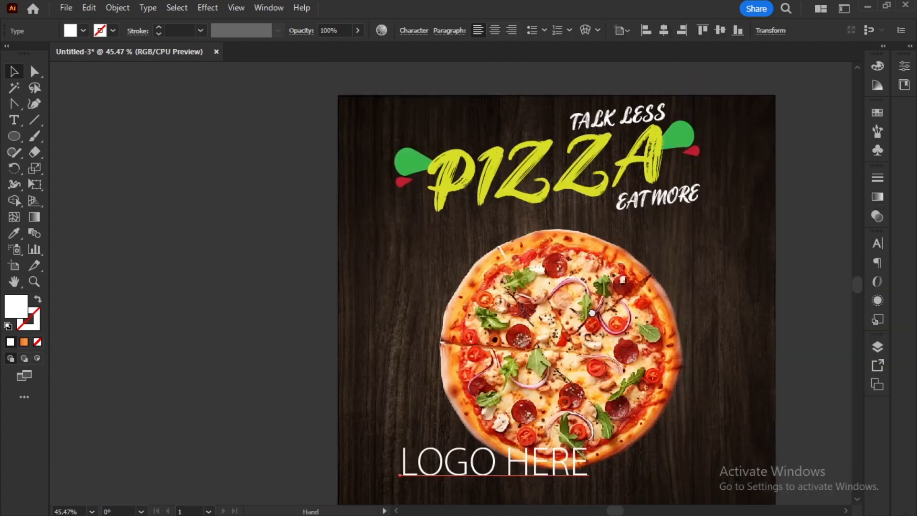
# - Move LOGO HERE to the artboard's top-left corner and scale it down to fit beside TALK LESS
pyautogui.moveTo(530, 463); pyautogui.dragTo(475, 143)
pyautogui.keyDown('ctrl'); pyautogui.click(476, 142); pyautogui.keyUp('ctrl')
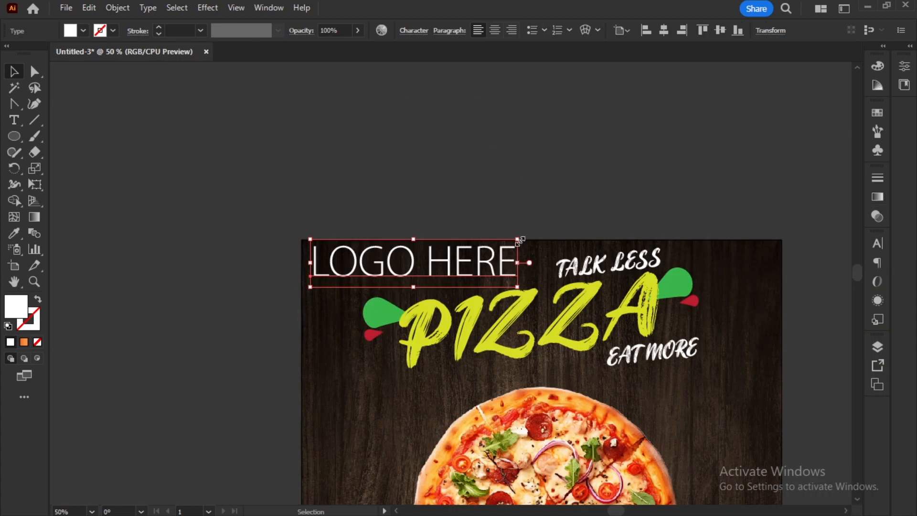
pyautogui.moveTo(520, 240); pyautogui.dragTo(503, 246)
pyautogui.moveTo(451, 260); pyautogui.dragTo(432, 268)
pyautogui.click(463, 181)
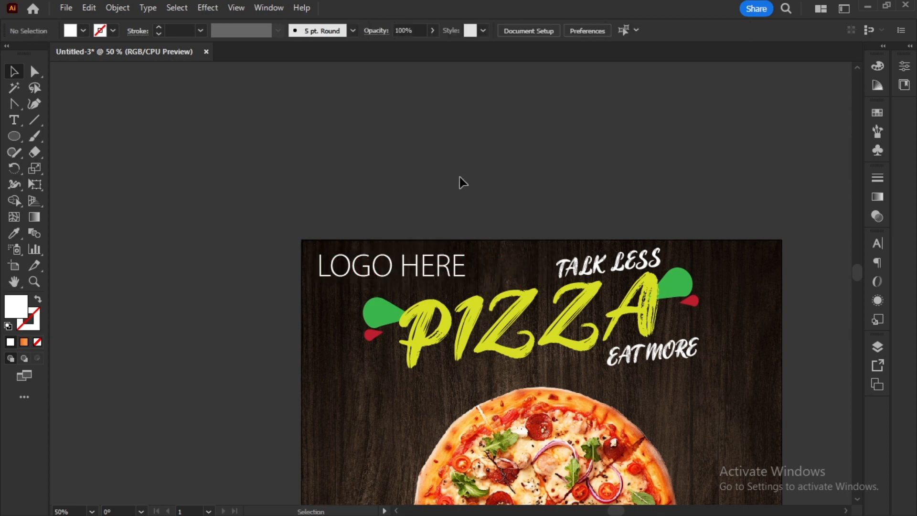
# - Place the green pepper slice image pngwing.com (75) from the vegi folder near the pizza's upper-right edge and embed it
pyautogui.hotkey('ctrl', '0')
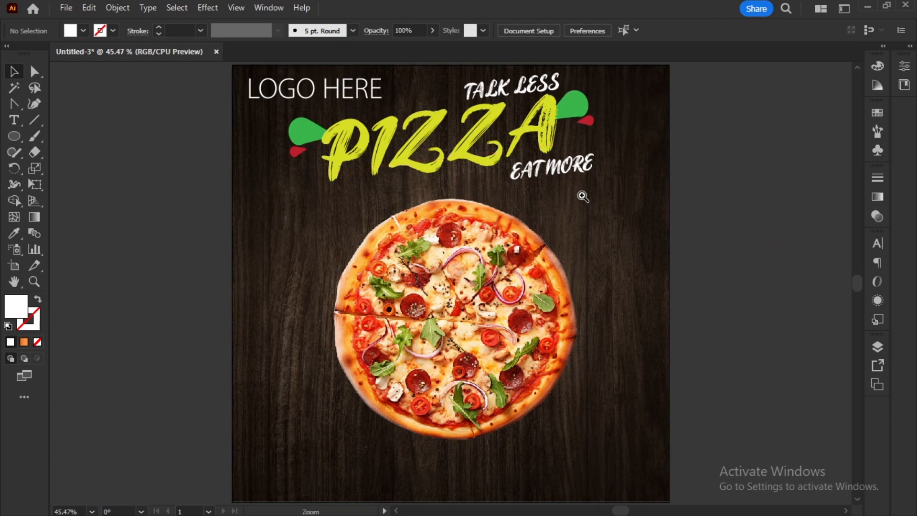
pyautogui.keyDown('ctrl'); pyautogui.click(576, 192); pyautogui.keyUp('ctrl')
pyautogui.moveTo(467, 398); pyautogui.dragTo(590, 308)
pyautogui.hotkey('ctrl', '0')
pyautogui.hotkey('alt', 'Tab')
pyautogui.moveTo(517, 136); pyautogui.dragTo(602, 224)
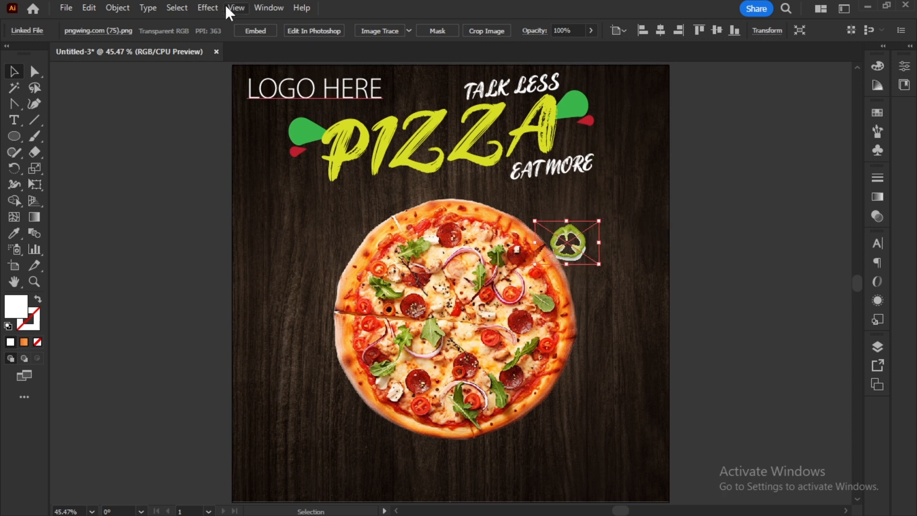
pyautogui.click(252, 29)
# - Duplicate the pepper slice to the pizza's lower-left edge, with the copy there larger than the upper-right slice
pyautogui.moveTo(573, 260); pyautogui.dragTo(400, 393)
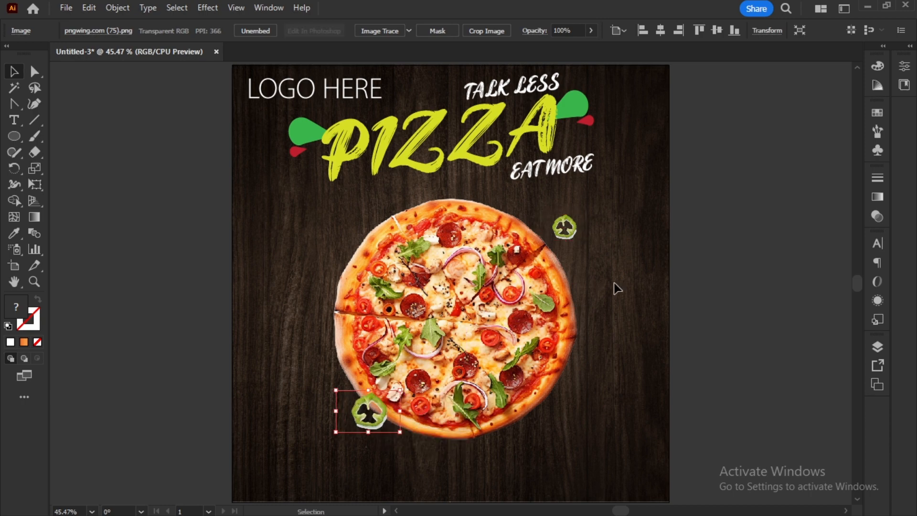
pyautogui.click(724, 252)
pyautogui.click(561, 223)
pyautogui.click(791, 224)
# - Place the red chili image pngwing.com (76) from the vegi folder over the pizza and embed it
pyautogui.scroll(-1, 563, 262)
pyautogui.hotkey('alt', 'Tab')
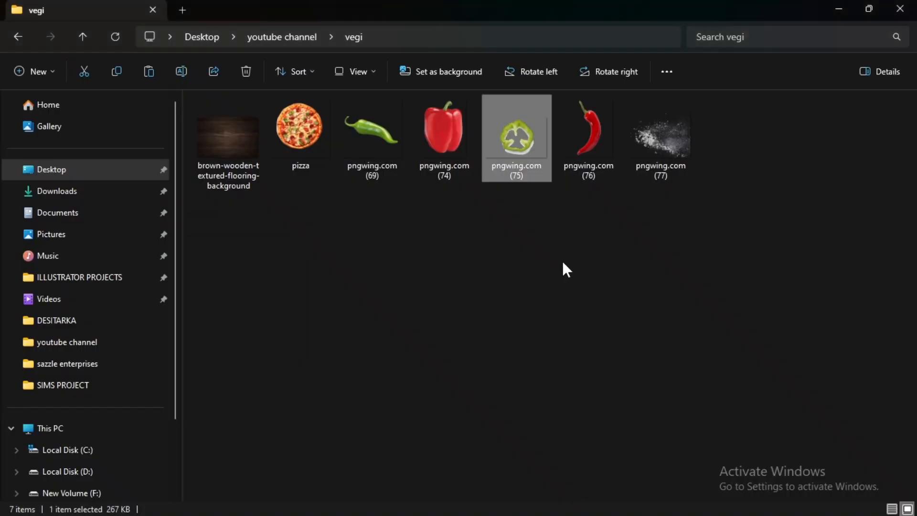
pyautogui.moveTo(577, 133); pyautogui.dragTo(464, 334)
pyautogui.click(251, 30)
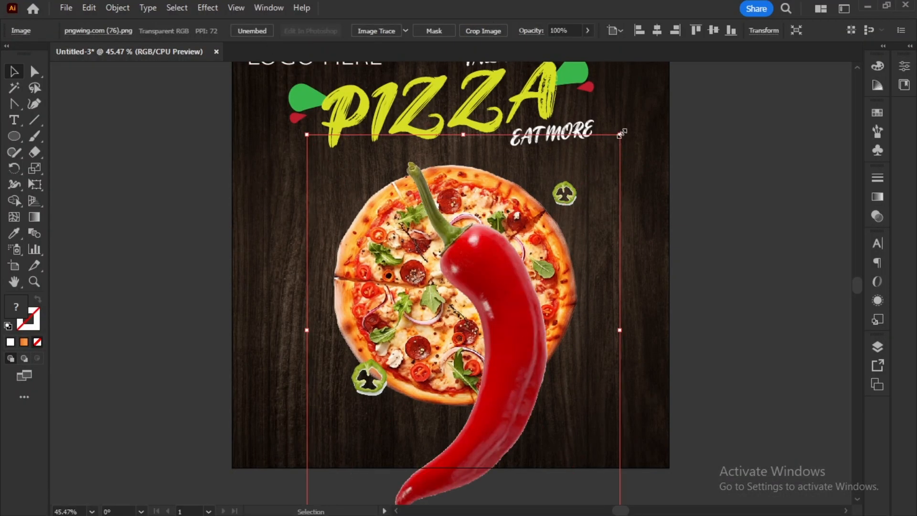
# - Scale the red chili down and rotate it clockwise beside the pizza's lower-right edge
pyautogui.moveTo(621, 134); pyautogui.dragTo(525, 255)
pyautogui.moveTo(494, 334); pyautogui.dragTo(634, 202)
pyautogui.moveTo(664, 123); pyautogui.dragTo(647, 144)
pyautogui.moveTo(623, 215); pyautogui.dragTo(622, 442)
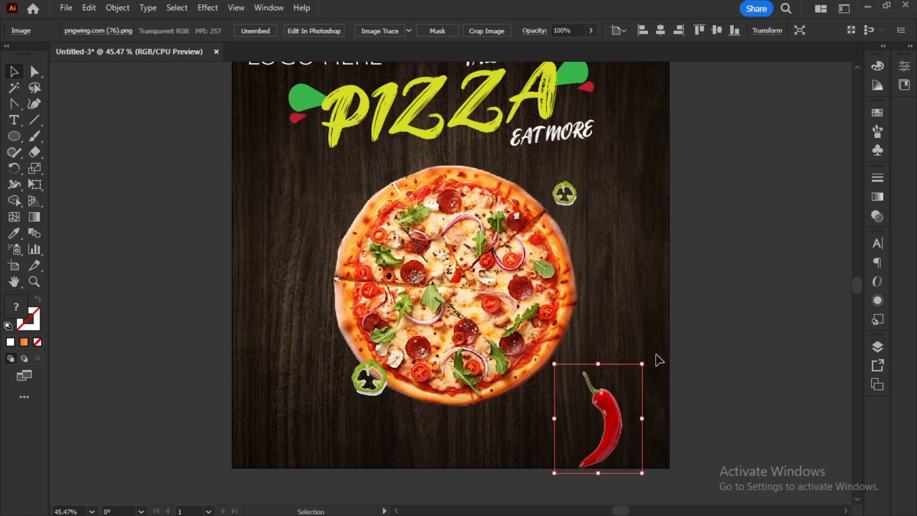
pyautogui.moveTo(648, 362)
pyautogui.mouseDown()
pyautogui.moveTo(617, 433)
pyautogui.moveTo(625, 380)
pyautogui.moveTo(661, 359)
pyautogui.mouseUp()
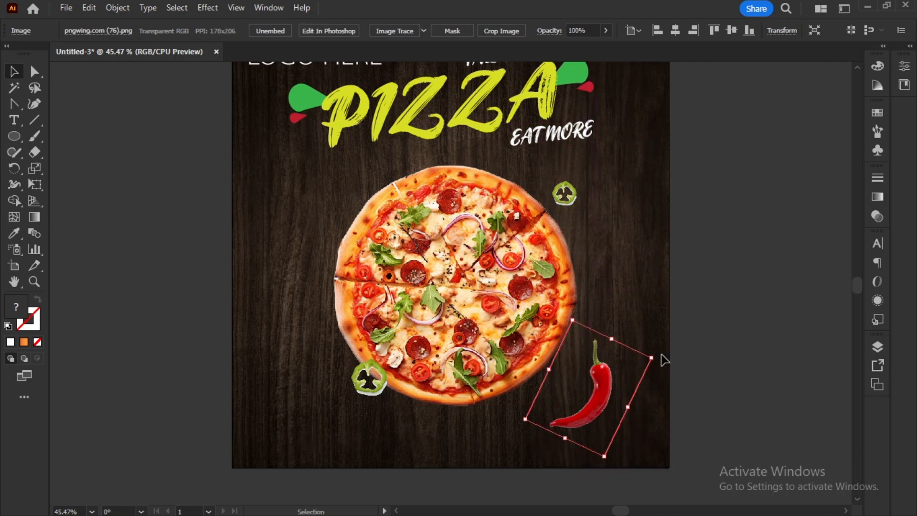
# - Move the red chili up onto the letters I and Z of the PIZZA title
pyautogui.moveTo(590, 389); pyautogui.dragTo(387, 107)
pyautogui.hotkey('ctrl', '=')
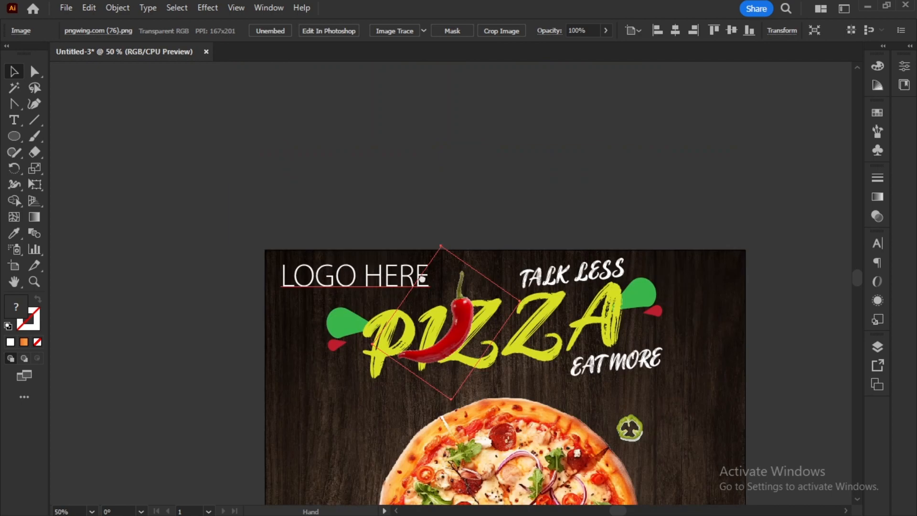
pyautogui.moveTo(519, 325); pyautogui.dragTo(503, 293)
pyautogui.hotkey('ctrl', 'x')
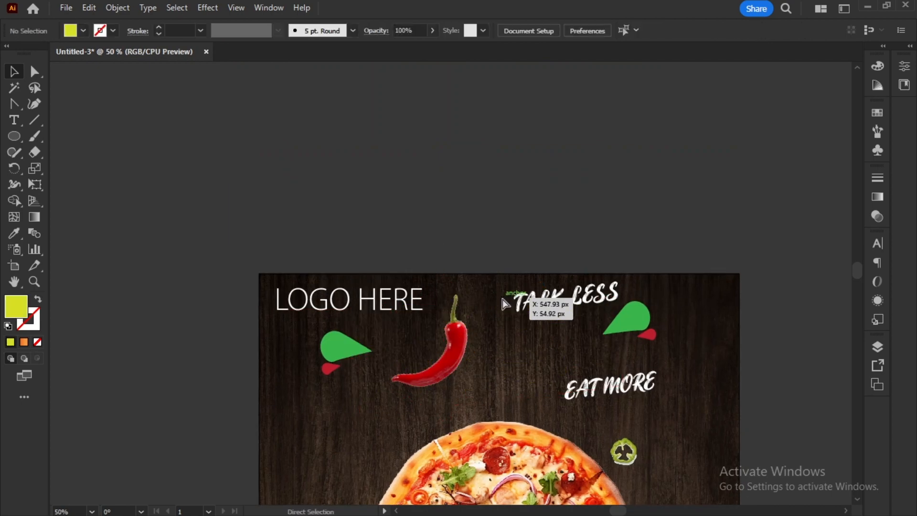
pyautogui.hotkey('ctrl', 'z')
pyautogui.hotkey('ctrl', 'z')
pyautogui.click(487, 293)
# - Rotate the red chili counterclockwise, scale it down and position it over the letter I with its stem above the P
pyautogui.scroll(1, 457, 329)
pyautogui.click(448, 307)
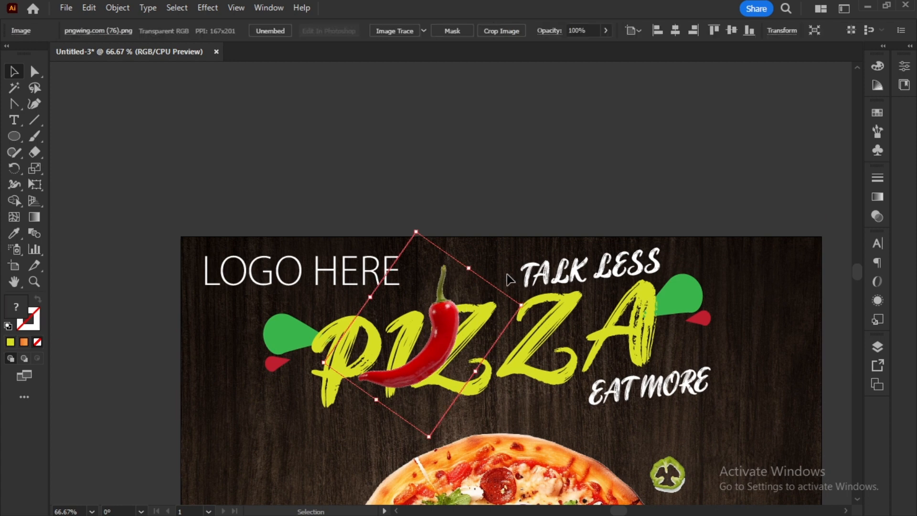
pyautogui.moveTo(419, 227); pyautogui.dragTo(441, 261)
pyautogui.moveTo(444, 325); pyautogui.dragTo(421, 315)
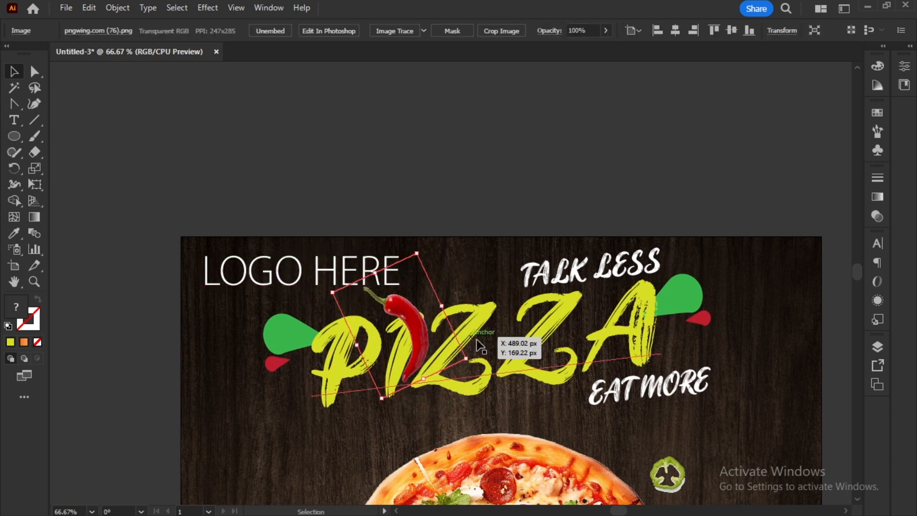
pyautogui.moveTo(470, 357); pyautogui.dragTo(476, 341)
pyautogui.moveTo(412, 310); pyautogui.dragTo(393, 313)
pyautogui.moveTo(389, 252); pyautogui.dragTo(395, 271)
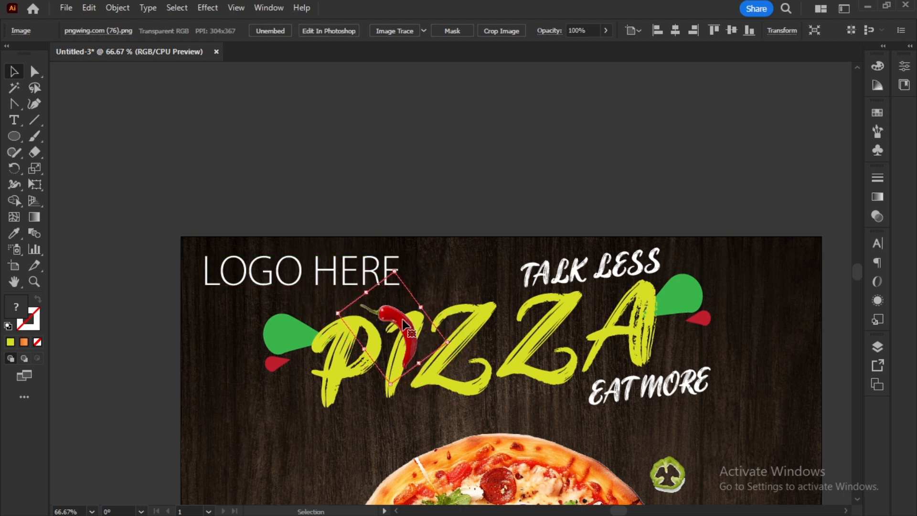
# - Send the red chili behind the PIZZA title and shift it slightly up so its stem end peeks out above the letters
pyautogui.rightClick(406, 329)
pyautogui.moveTo(459, 252)
pyautogui.click(604, 283)
pyautogui.click(455, 266)
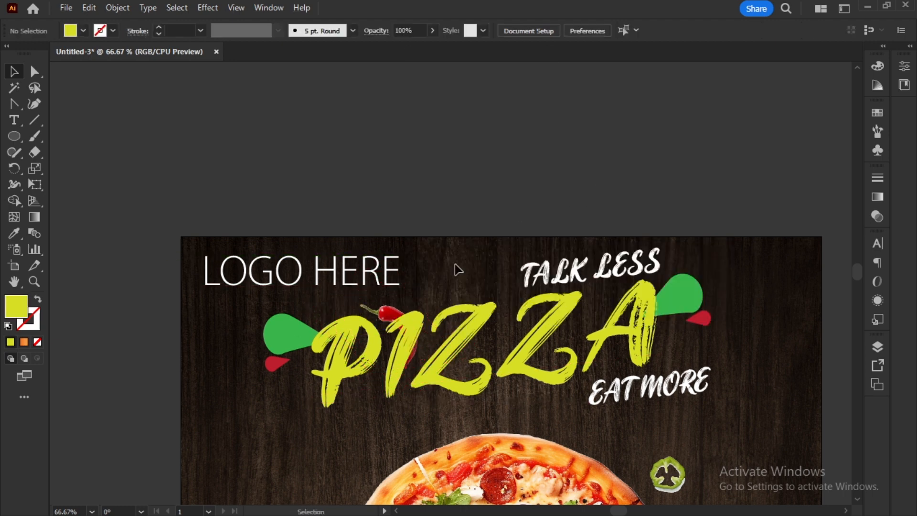
pyautogui.click(391, 319)
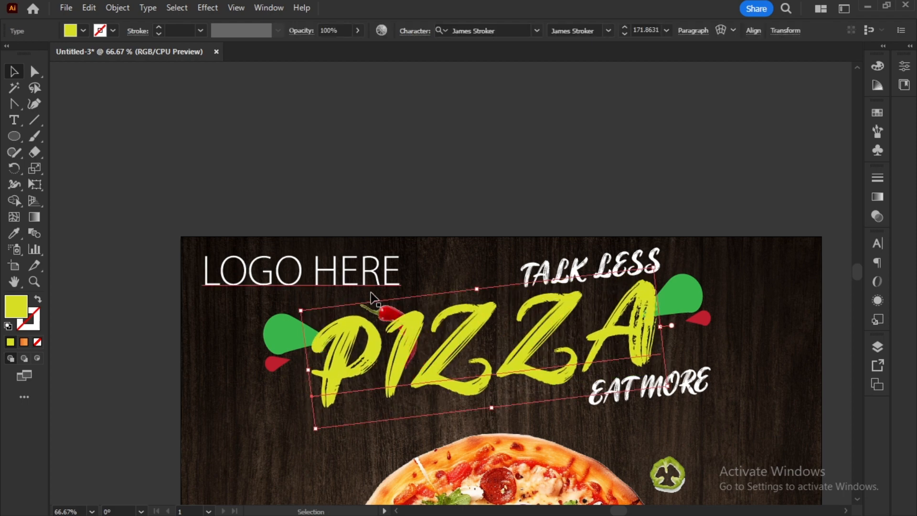
pyautogui.click(375, 305)
pyautogui.moveTo(375, 305); pyautogui.dragTo(374, 300)
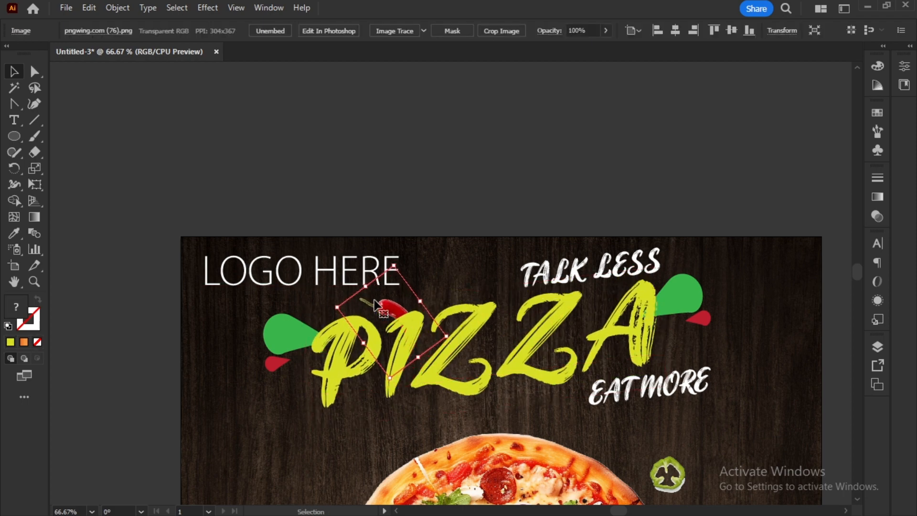
pyautogui.click(567, 164)
# - Move the PIZZA title, its drops, the chili and EAT MORE down closer to the pizza, and lower TALK LESS to match
pyautogui.hotkey('ctrl', '0')
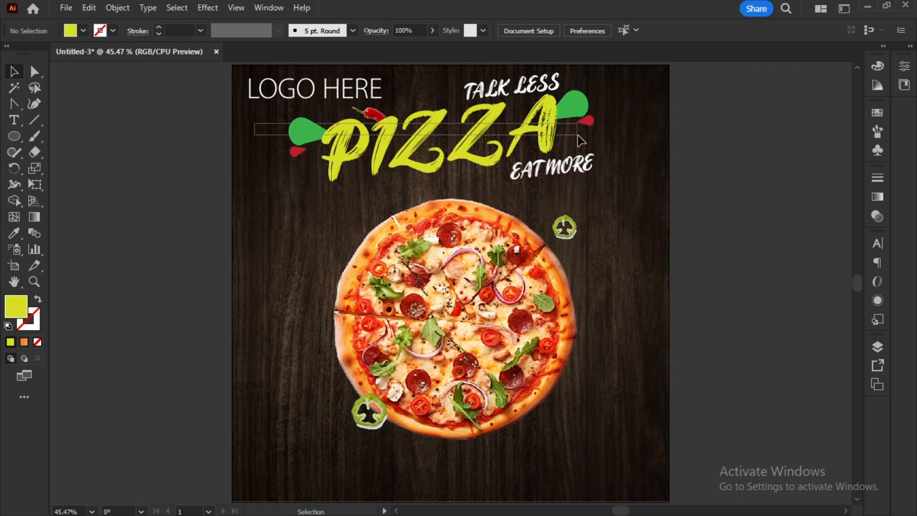
pyautogui.moveTo(593, 137); pyautogui.dragTo(609, 195)
pyautogui.press('Down')
pyautogui.press('Down')
pyautogui.press('Down')
pyautogui.press('Down')
pyautogui.press('Down')
pyautogui.press('Down')
pyautogui.press('Down')
pyautogui.press('Down')
pyautogui.press('Down')
pyautogui.press('Down')
pyautogui.press('Down')
pyautogui.press('Down')
pyautogui.press('Down')
pyautogui.press('Down')
pyautogui.press('Down')
pyautogui.press('Down')
pyautogui.press('Down')
pyautogui.press('Down')
pyautogui.press('Down')
pyautogui.press('Down')
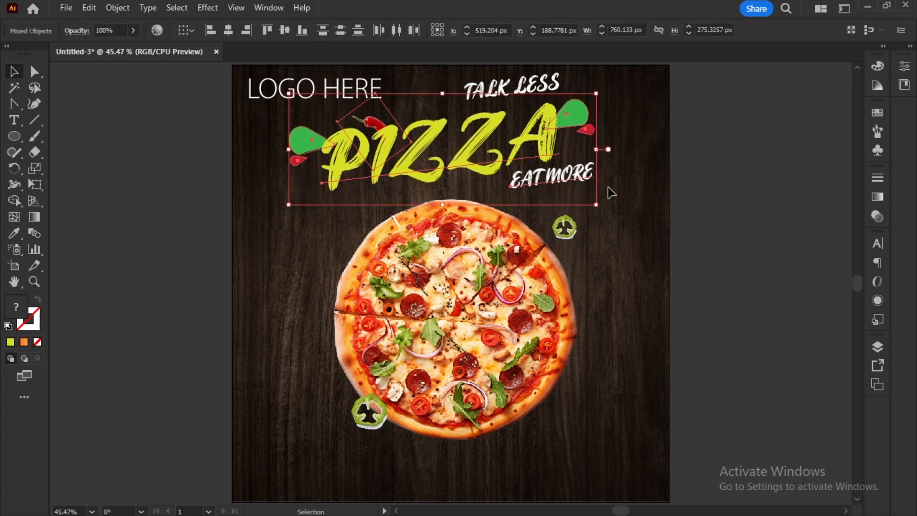
pyautogui.moveTo(532, 95); pyautogui.dragTo(532, 103)
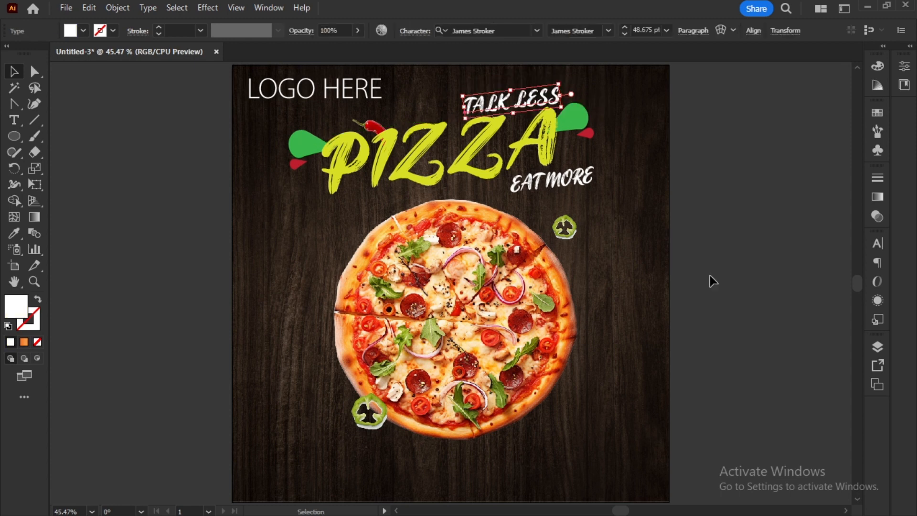
pyautogui.click(711, 281)
# - Enlarge the red chili behind the title so it extends further above the letter P
pyautogui.click(374, 120)
pyautogui.moveTo(357, 110); pyautogui.dragTo(351, 103)
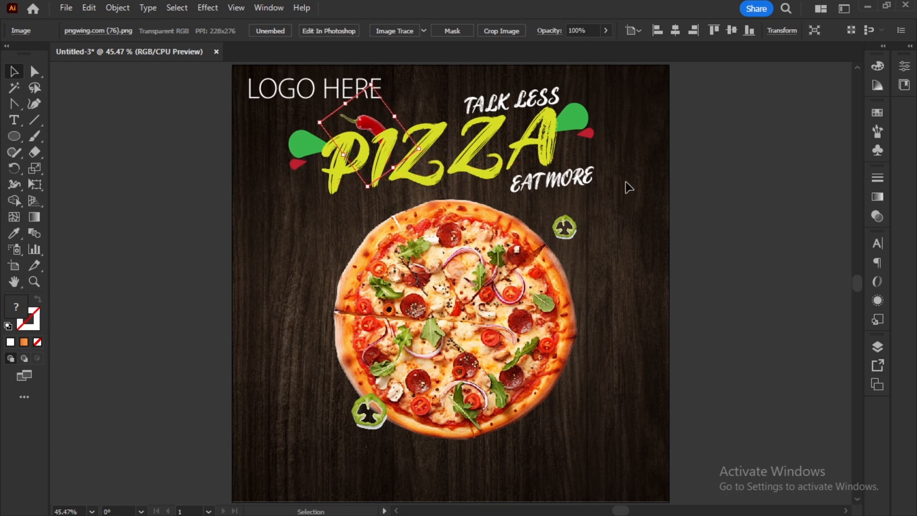
pyautogui.click(713, 218)
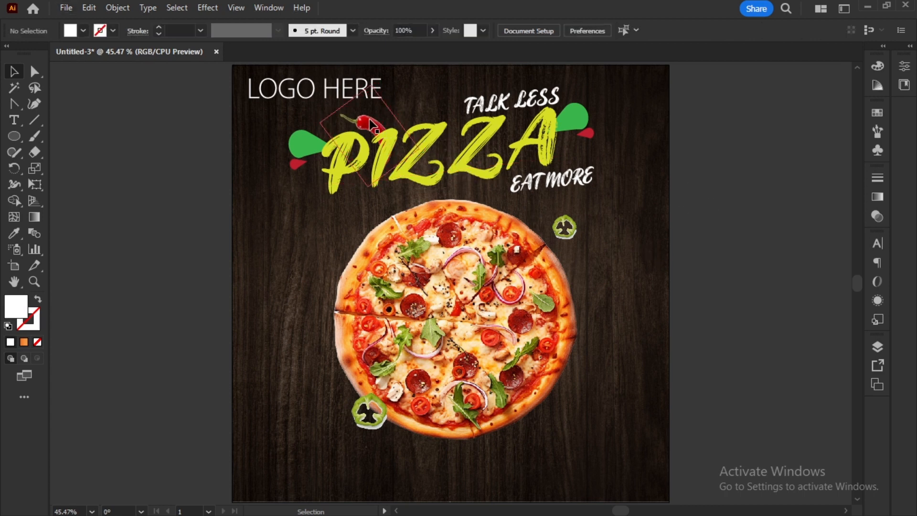
# - Copy the red chili to the poster's lower-left corner, then enlarge, rotate and position the copy beside the pizza
pyautogui.moveTo(365, 122); pyautogui.dragTo(321, 451)
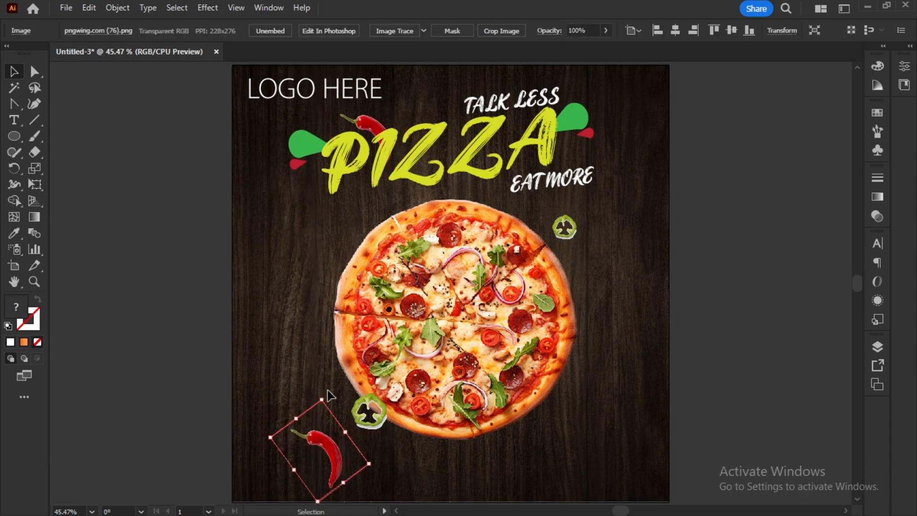
pyautogui.moveTo(322, 394); pyautogui.dragTo(302, 384)
pyautogui.moveTo(372, 461); pyautogui.dragTo(339, 403)
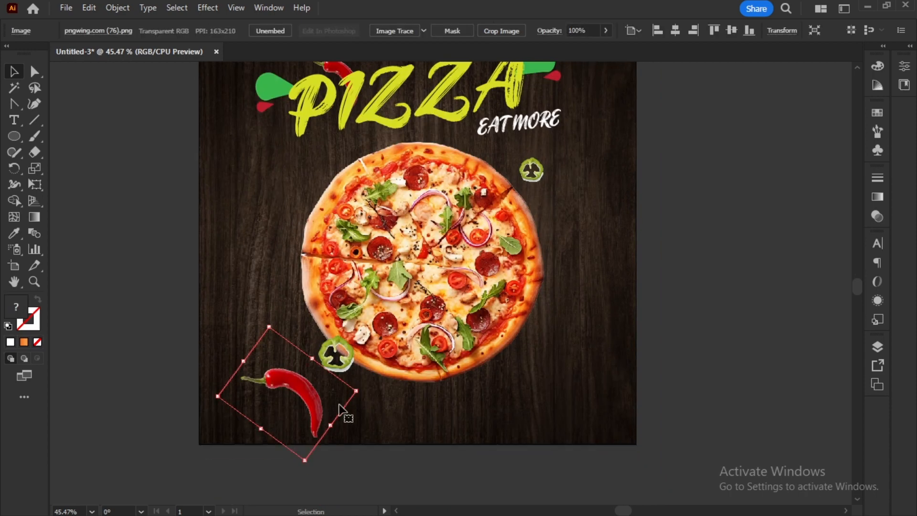
pyautogui.moveTo(292, 377); pyautogui.dragTo(274, 382)
pyautogui.moveTo(251, 333); pyautogui.dragTo(249, 323)
pyautogui.moveTo(273, 383); pyautogui.dragTo(280, 369)
# - Apply a Gaussian Blur with a radius of 21.6809 pixels to the lower-left red chili
pyautogui.click(207, 7)
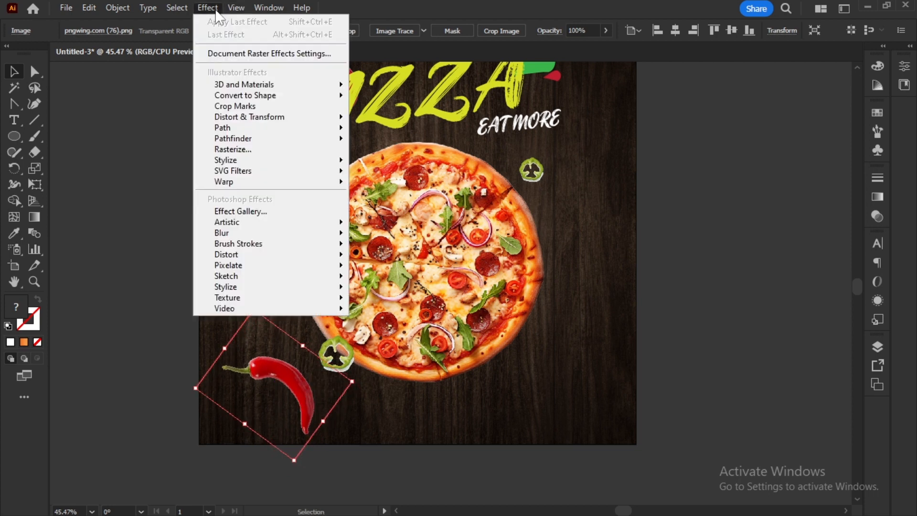
pyautogui.moveTo(261, 233)
pyautogui.click(382, 234)
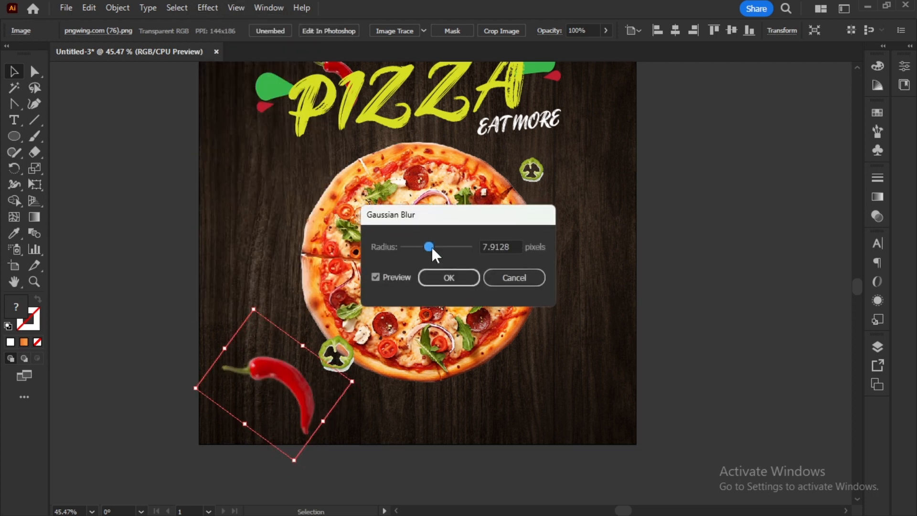
pyautogui.moveTo(429, 247); pyautogui.dragTo(439, 247)
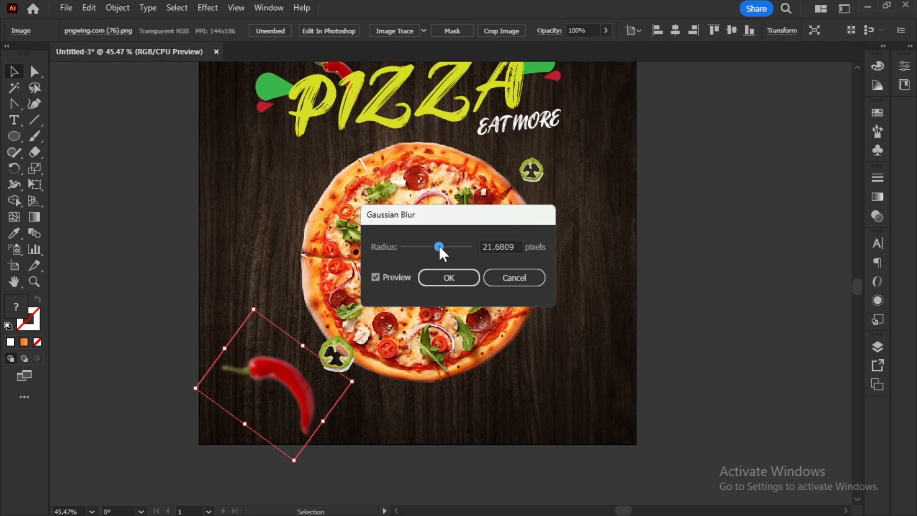
pyautogui.click(445, 275)
pyautogui.click(698, 200)
# - Place the green chili image pngwing.com (69) from the vegi folder and scale it down beside the pizza's lower-right edge
pyautogui.press('space')
pyautogui.moveTo(536, 182); pyautogui.dragTo(502, 249)
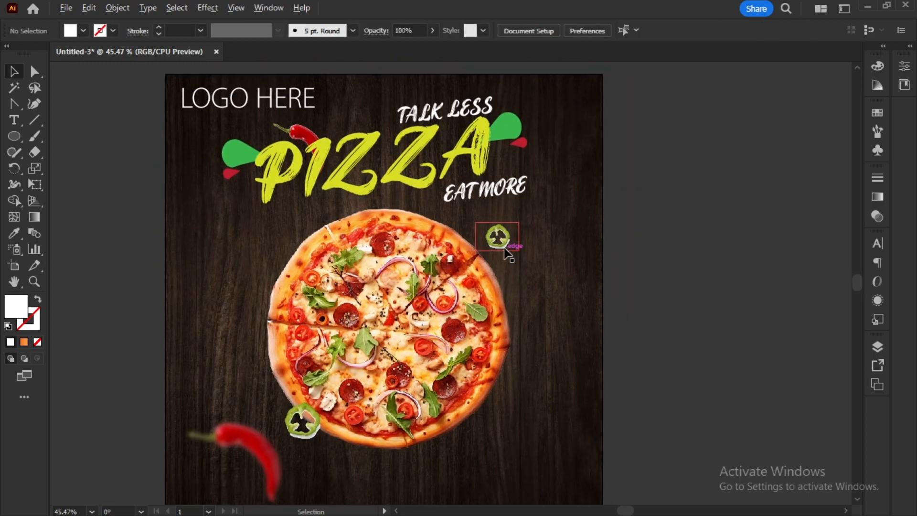
pyautogui.hotkey('alt', 'Tab')
pyautogui.moveTo(377, 139); pyautogui.dragTo(586, 336)
pyautogui.scroll(-3, 581, 329)
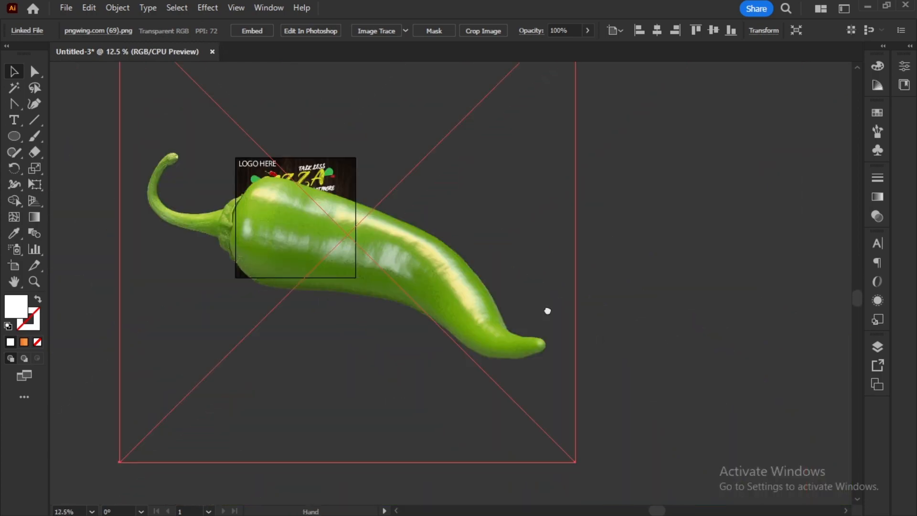
pyautogui.moveTo(583, 236); pyautogui.dragTo(362, 242)
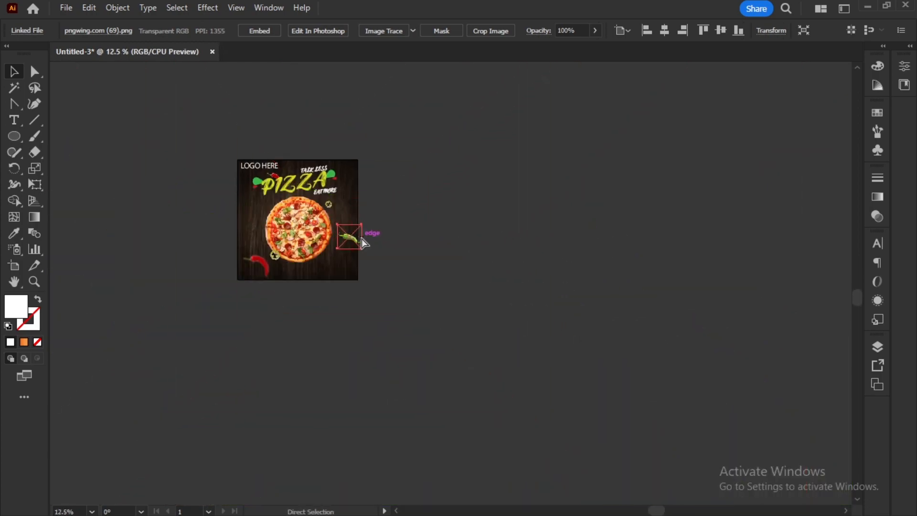
pyautogui.hotkey('ctrl', '0')
pyautogui.moveTo(487, 336); pyautogui.dragTo(398, 235)
pyautogui.moveTo(553, 245); pyautogui.dragTo(516, 311)
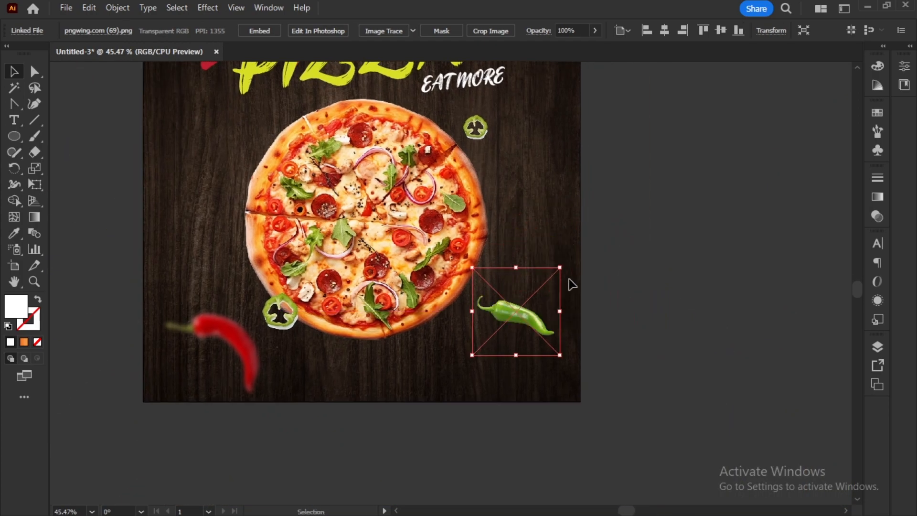
# - Rotate and enlarge the green chili and position it with its tip overlapping the pizza's right edge and its stem pointing outward
pyautogui.moveTo(568, 268); pyautogui.dragTo(559, 385)
pyautogui.moveTo(526, 301); pyautogui.dragTo(510, 360)
pyautogui.moveTo(498, 364); pyautogui.dragTo(499, 240)
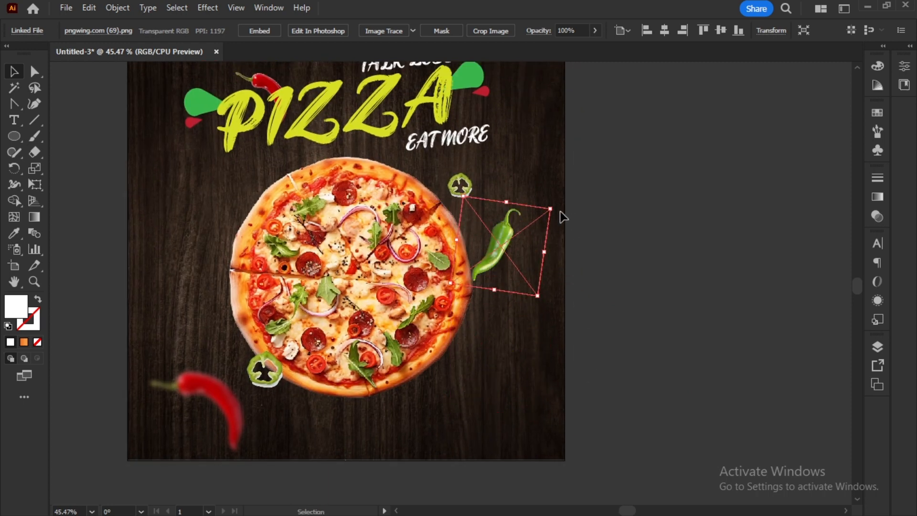
pyautogui.moveTo(558, 205); pyautogui.dragTo(559, 242)
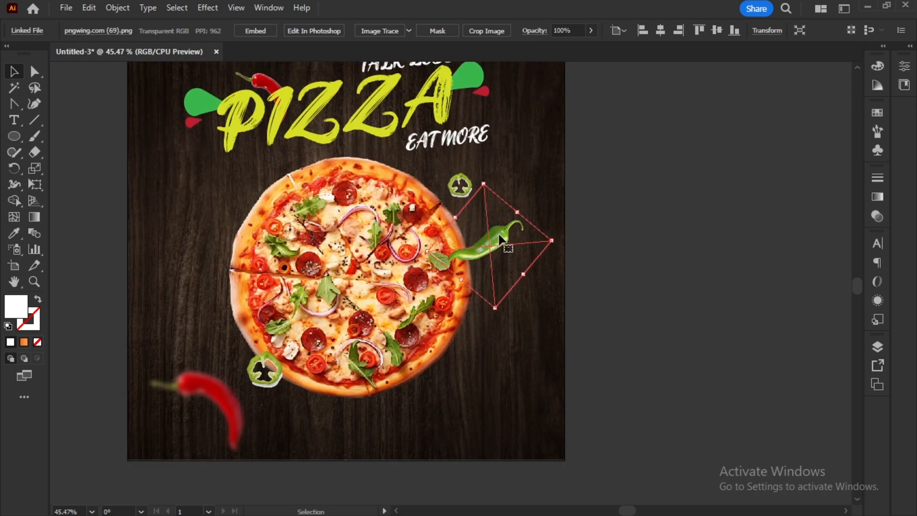
pyautogui.moveTo(517, 212); pyautogui.dragTo(535, 201)
pyautogui.moveTo(492, 242)
pyautogui.mouseDown()
pyautogui.moveTo(502, 228)
pyautogui.moveTo(509, 247)
pyautogui.mouseUp()
# - Send the green chili to the back so its tip sits behind the pizza, and embed the image
pyautogui.rightClick(507, 250)
pyautogui.moveTo(580, 435)
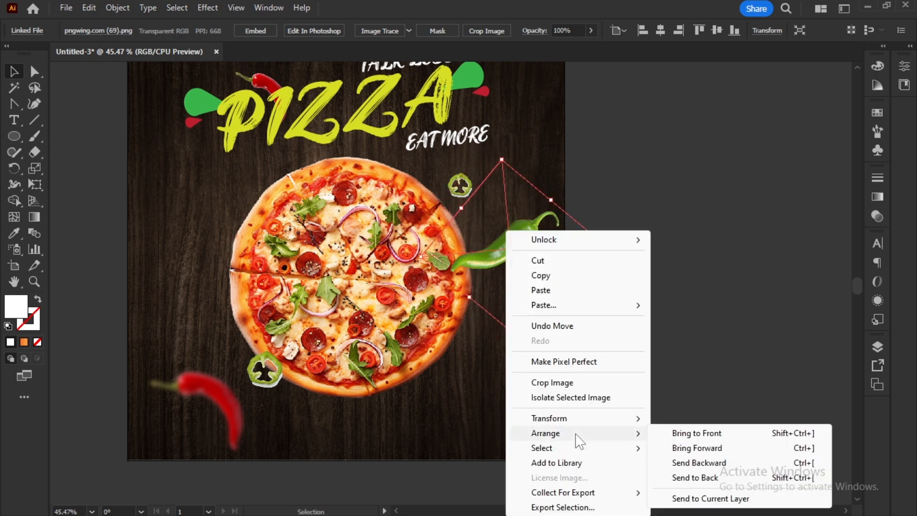
pyautogui.click(686, 477)
pyautogui.click(256, 30)
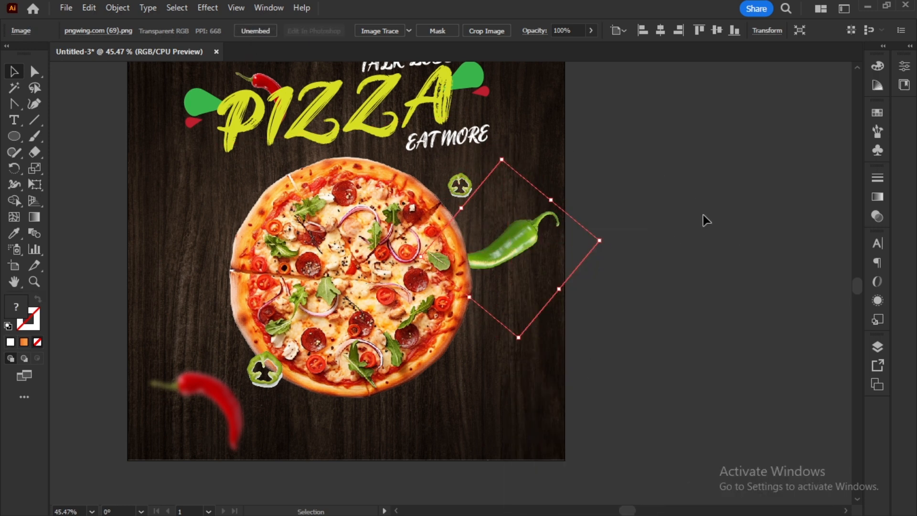
# - Apply a Gaussian Blur with a radius of 10.8298 pixels to the green chili beside the pizza
pyautogui.click(207, 8)
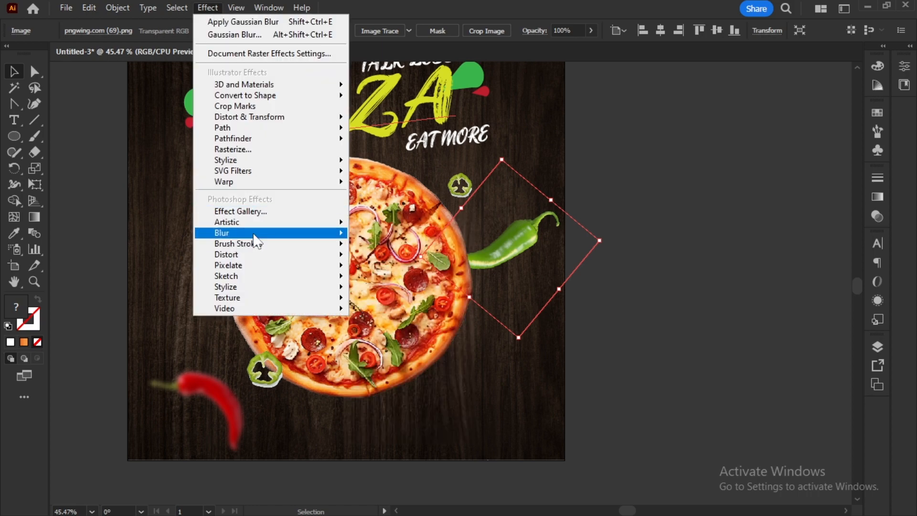
pyautogui.moveTo(256, 234)
pyautogui.click(400, 233)
pyautogui.moveTo(441, 247); pyautogui.dragTo(435, 246)
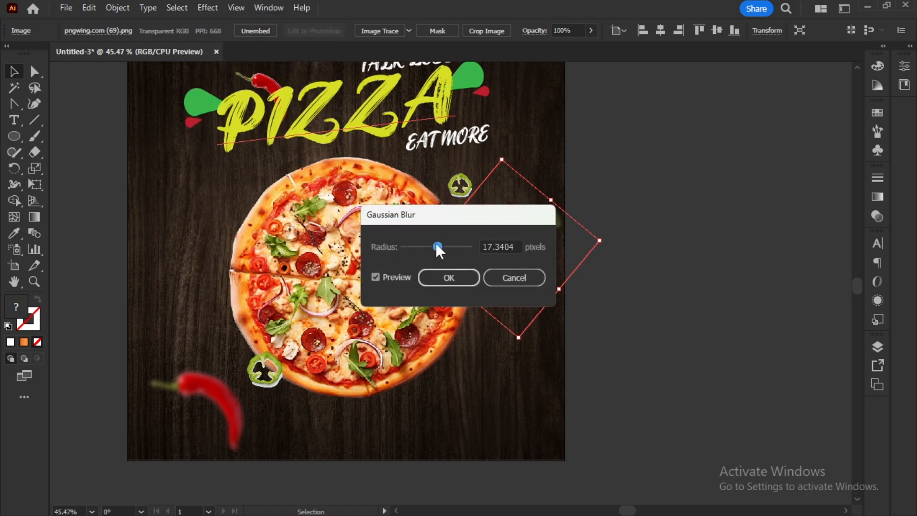
pyautogui.moveTo(458, 216); pyautogui.dragTo(675, 269)
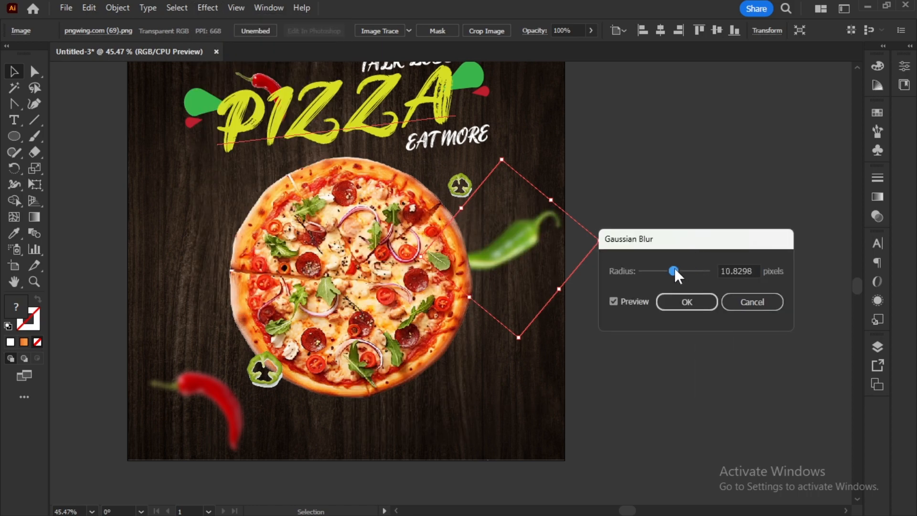
pyautogui.click(686, 302)
pyautogui.click(655, 172)
# - Place the green chili image pngwing.com (69) from the vegi folder again and scale it down beside the pizza's right edge
pyautogui.press('space')
pyautogui.moveTo(483, 209); pyautogui.dragTo(530, 286)
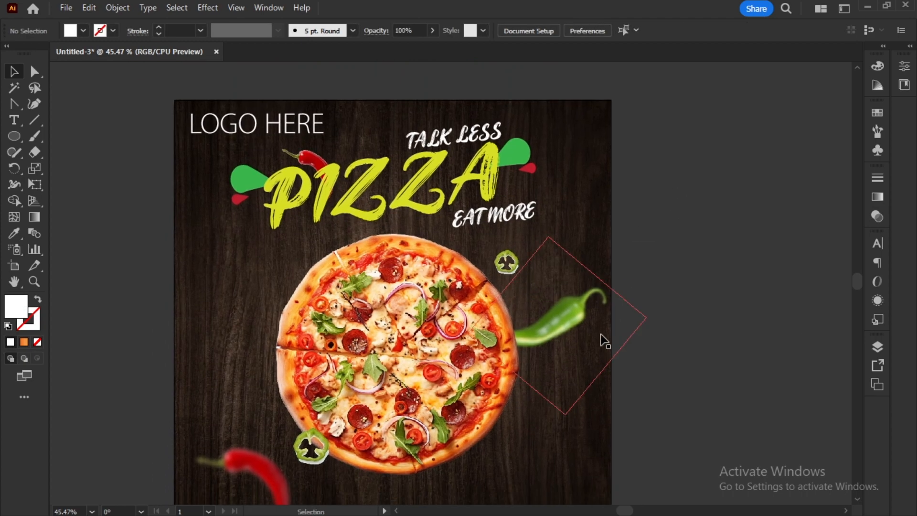
pyautogui.moveTo(405, 337); pyautogui.dragTo(394, 305)
pyautogui.hotkey('alt', 'Tab')
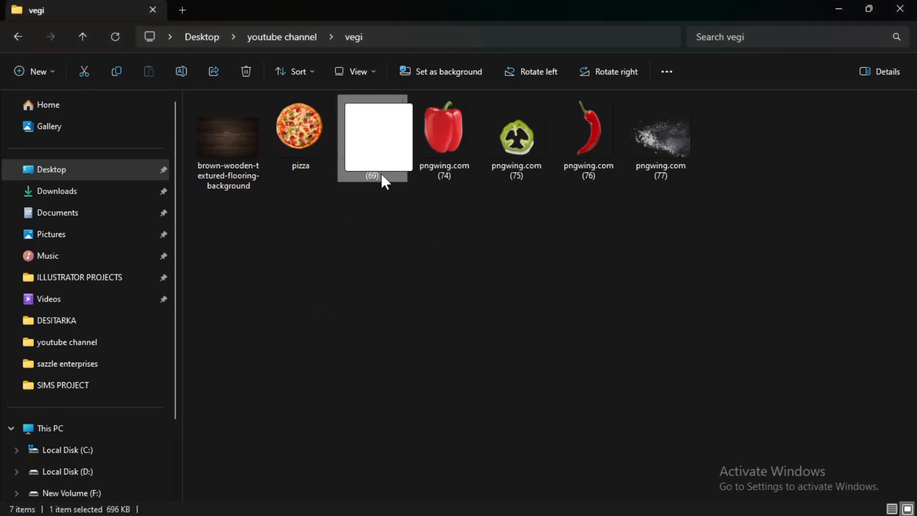
pyautogui.click(503, 499)
pyautogui.moveTo(522, 300); pyautogui.dragTo(523, 300)
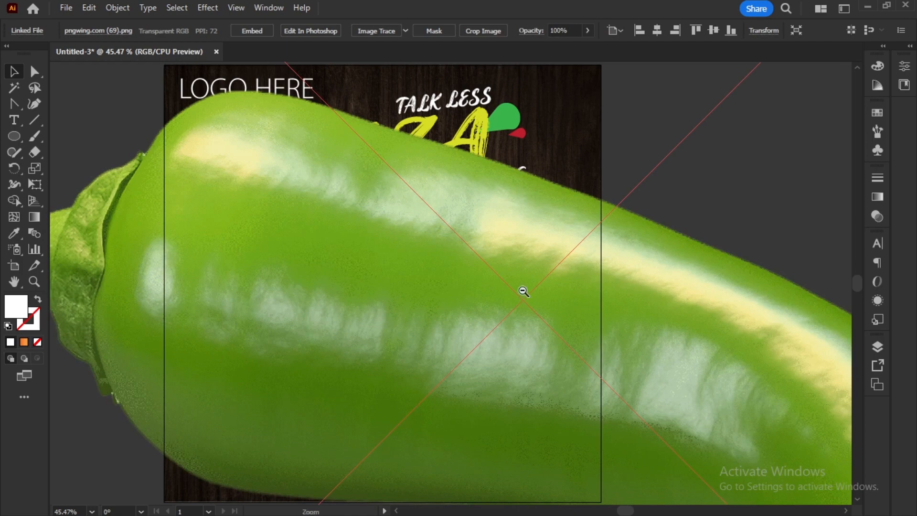
pyautogui.keyDown('ctrl'); pyautogui.keyDown('alt'); pyautogui.click(523, 290); pyautogui.keyUp('alt'); pyautogui.keyUp('ctrl')
pyautogui.keyDown('ctrl'); pyautogui.keyDown('alt'); pyautogui.click(523, 291); pyautogui.keyUp('alt'); pyautogui.keyUp('ctrl')
pyautogui.keyDown('ctrl'); pyautogui.keyDown('alt'); pyautogui.click(524, 291); pyautogui.keyUp('alt'); pyautogui.keyUp('ctrl')
pyautogui.moveTo(463, 334); pyautogui.dragTo(479, 377)
pyautogui.moveTo(689, 321); pyautogui.dragTo(412, 356)
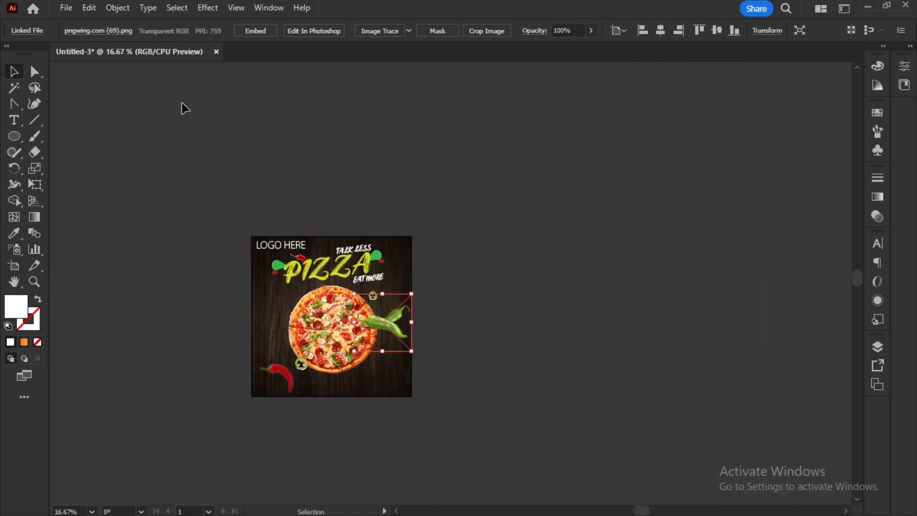
# - Embed the second green chili, then shrink, rotate and move it over the green drop beside the title's letter A
pyautogui.click(249, 36)
pyautogui.hotkey('ctrl', '0')
pyautogui.moveTo(590, 320); pyautogui.dragTo(602, 172)
pyautogui.moveTo(688, 70); pyautogui.dragTo(674, 244)
pyautogui.hotkey('ctrl', '=')
pyautogui.moveTo(537, 243); pyautogui.dragTo(567, 277)
pyautogui.moveTo(461, 191); pyautogui.dragTo(461, 226)
pyautogui.moveTo(460, 311); pyautogui.dragTo(458, 273)
pyautogui.moveTo(541, 281); pyautogui.dragTo(520, 261)
pyautogui.moveTo(469, 260); pyautogui.dragTo(453, 260)
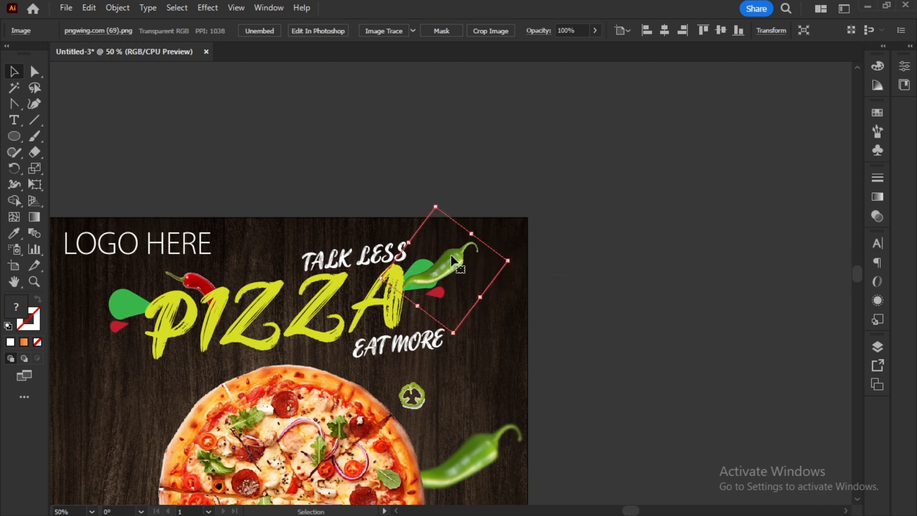
# - Send the small green chili behind the title's green drop and enlarge it slightly
pyautogui.rightClick(451, 245)
pyautogui.click(638, 424)
pyautogui.click(529, 258)
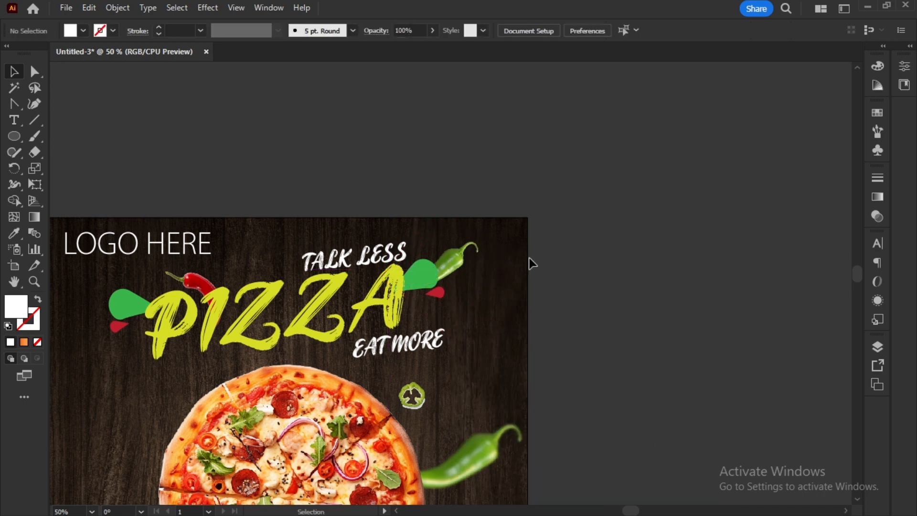
pyautogui.moveTo(470, 246); pyautogui.dragTo(497, 236)
pyautogui.click(630, 255)
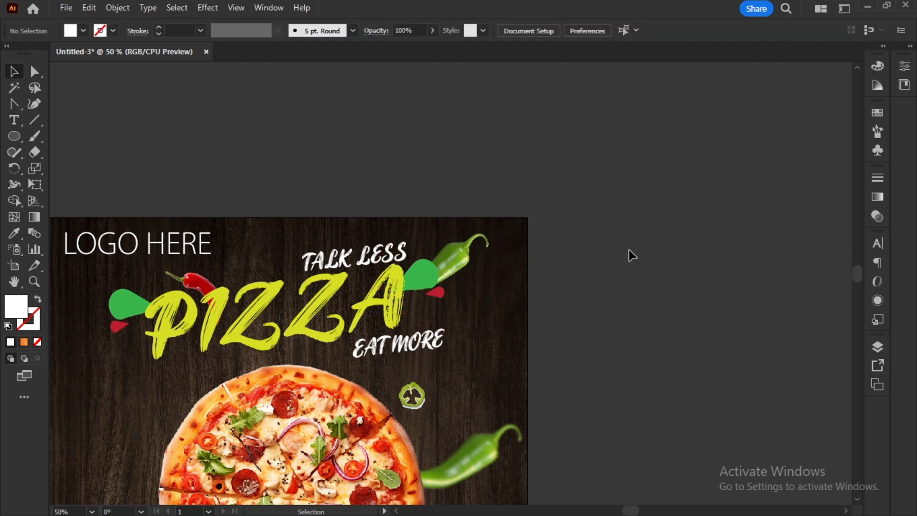
# - Nudge the upper green chili slightly up and to the left behind the drop accent
pyautogui.click(513, 263)
pyautogui.press('Up')
pyautogui.press('Up')
pyautogui.press('Up')
pyautogui.press('Left')
pyautogui.press('Left')
pyautogui.press('Left')
pyautogui.press('Left')
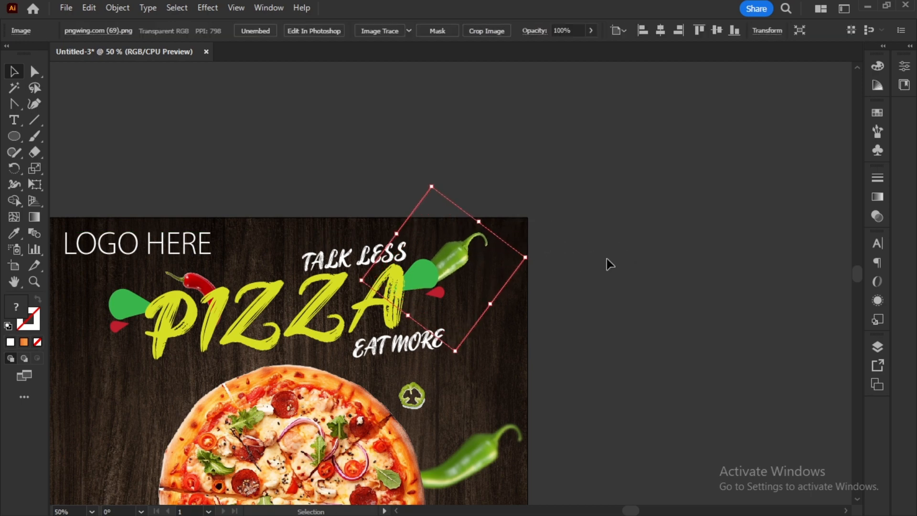
pyautogui.hotkey('ctrl', '0')
pyautogui.click(778, 311)
# - Place and embed the flour image pngwing.com (77) from the vegi folder, scaling it down to fit the poster's lower-right corner
pyautogui.hotkey('alt', 'Tab')
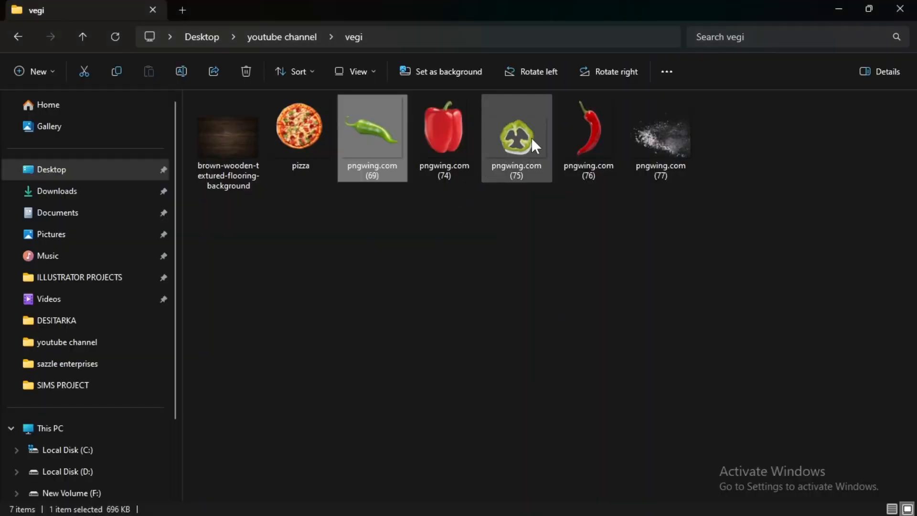
pyautogui.moveTo(662, 153); pyautogui.dragTo(582, 275)
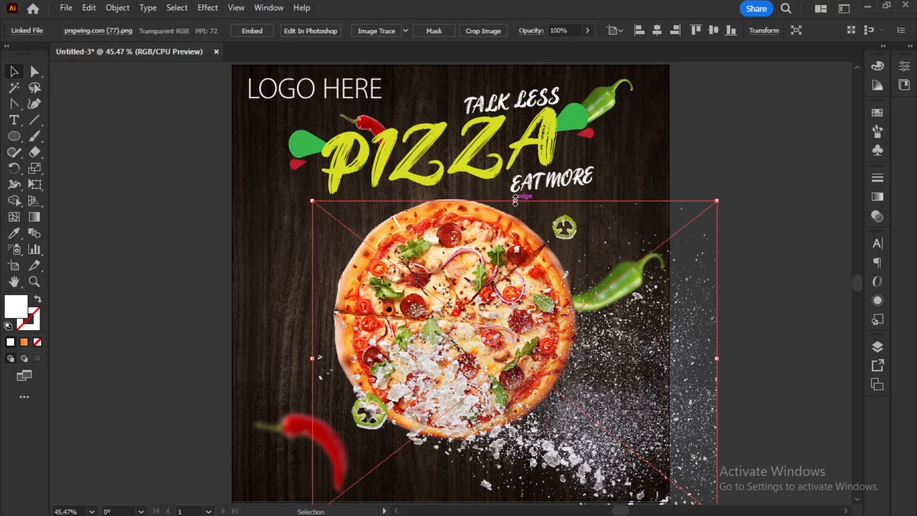
pyautogui.moveTo(515, 201); pyautogui.dragTo(516, 232)
pyautogui.click(254, 33)
pyautogui.moveTo(590, 411); pyautogui.dragTo(511, 307)
pyautogui.moveTo(511, 307); pyautogui.dragTo(503, 326)
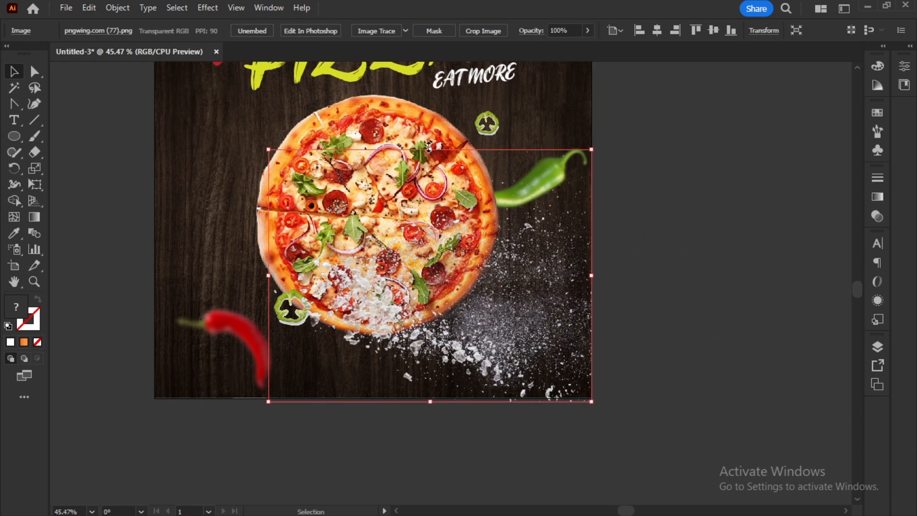
pyautogui.moveTo(431, 150); pyautogui.dragTo(432, 182)
pyautogui.moveTo(466, 286); pyautogui.dragTo(505, 319)
# - Send the flour image to the back so it lies behind the pizza
pyautogui.rightClick(527, 316)
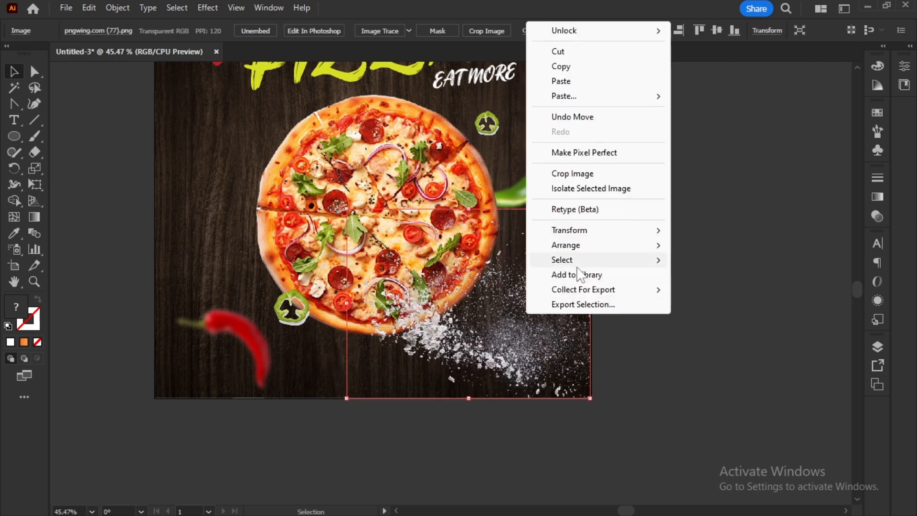
pyautogui.moveTo(581, 260)
pyautogui.moveTo(621, 245)
pyautogui.click(725, 272)
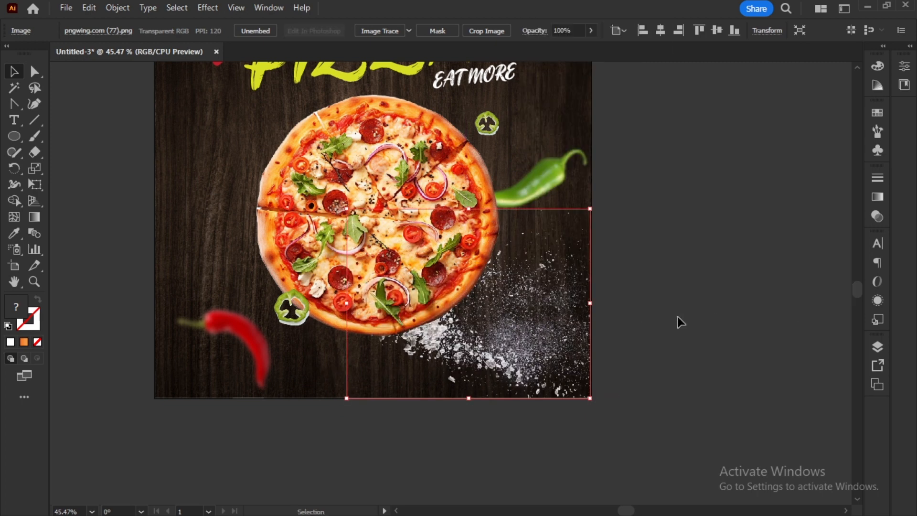
pyautogui.click(677, 317)
# - Create a copy of the flour reflected across the vertical axis and move it to the poster's lower-left corner
pyautogui.rightClick(548, 369)
pyautogui.rightClick(472, 334)
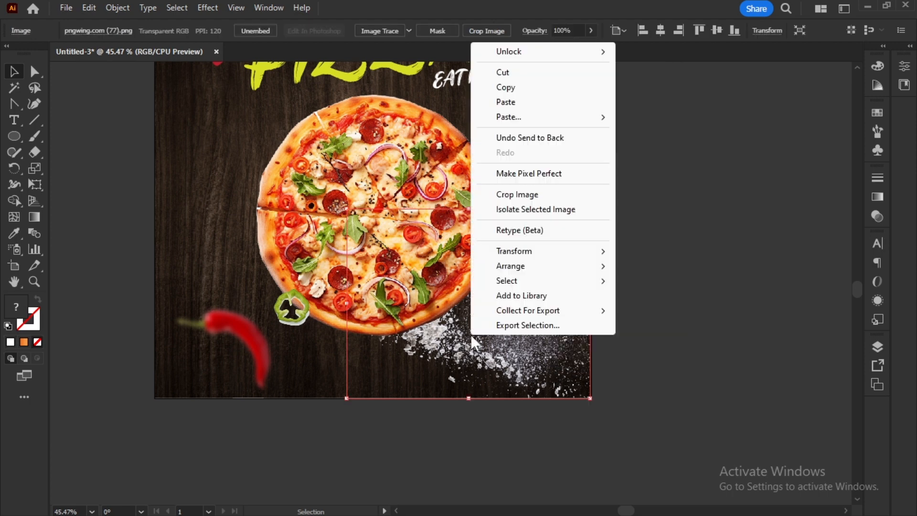
pyautogui.moveTo(535, 252)
pyautogui.click(643, 301)
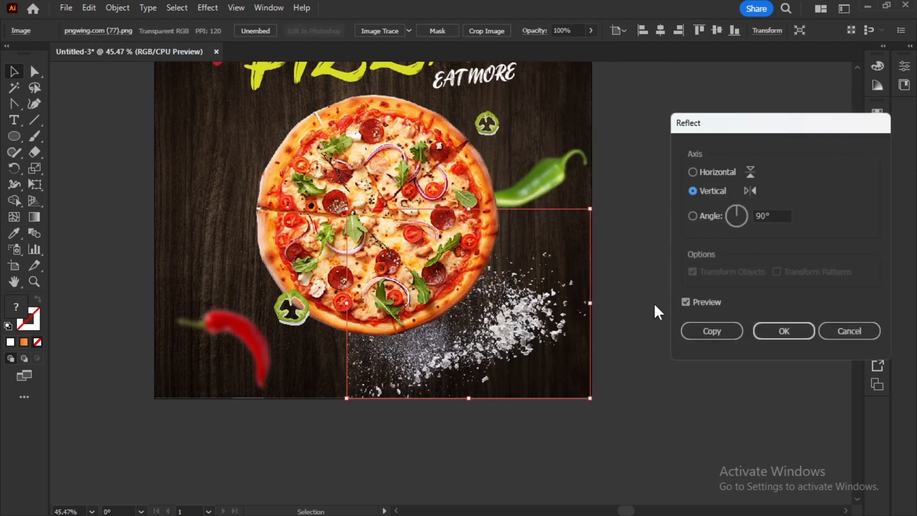
pyautogui.click(723, 331)
pyautogui.moveTo(451, 364); pyautogui.dragTo(258, 359)
pyautogui.click(321, 447)
# - Move the right-hand flour up behind the green chili and place a duplicate of it in the poster's lower-right corner
pyautogui.moveTo(494, 312); pyautogui.dragTo(516, 299)
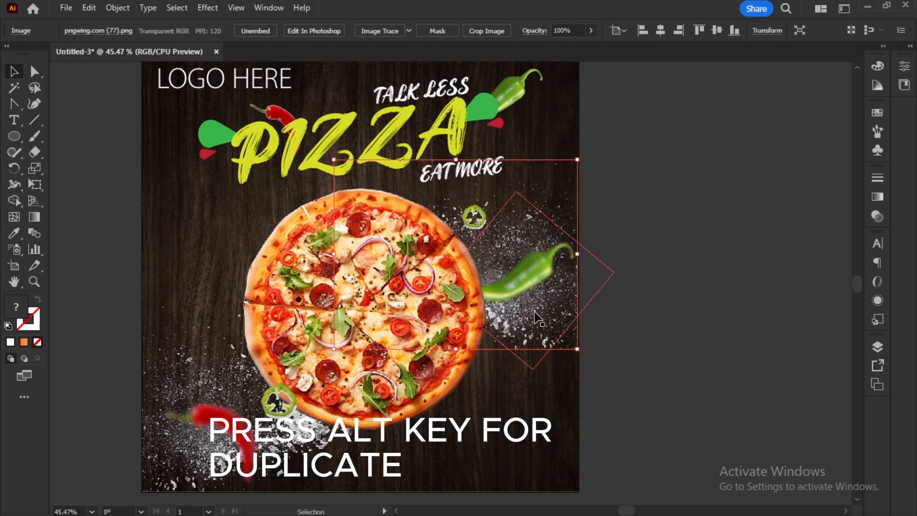
pyautogui.click(567, 384)
pyautogui.click(558, 342)
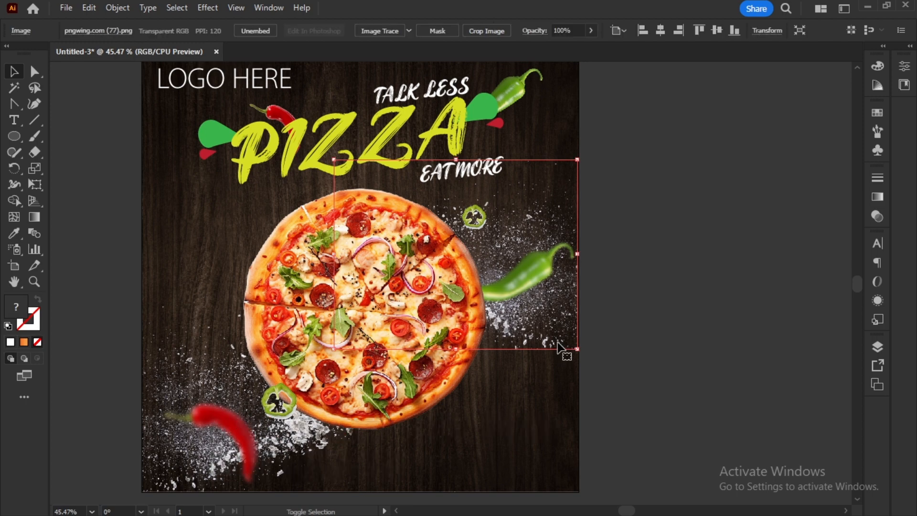
pyautogui.moveTo(563, 348); pyautogui.dragTo(565, 490)
pyautogui.click(685, 302)
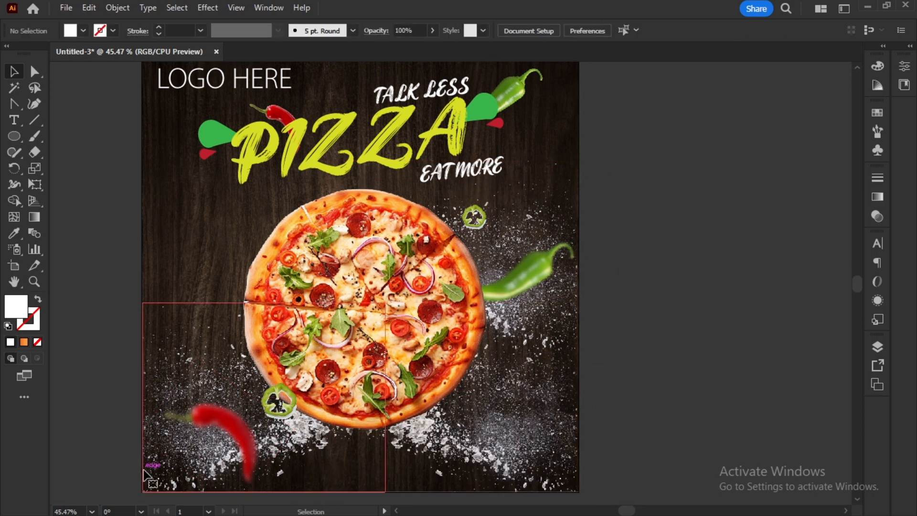
# - Duplicate the lower-left flour upward along the poster's left edge beside the pizza
pyautogui.moveTo(163, 347); pyautogui.dragTo(154, 214)
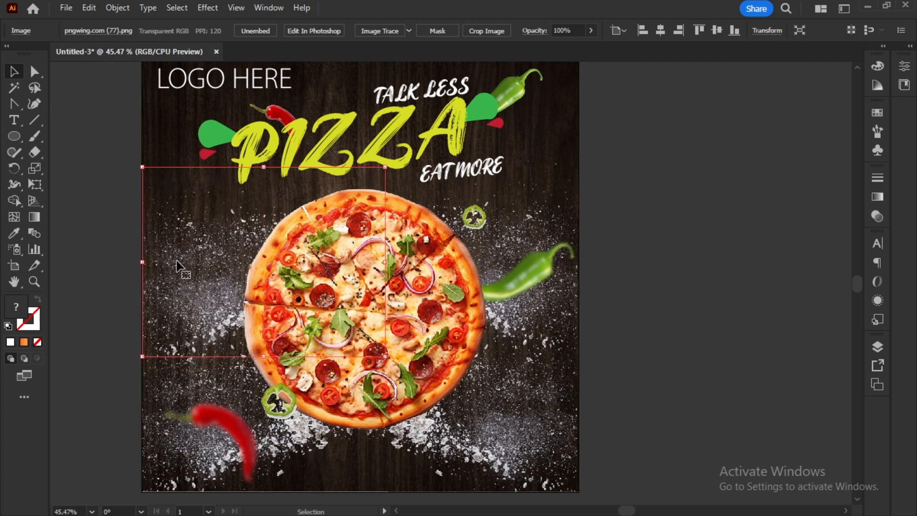
pyautogui.click(721, 203)
pyautogui.hotkey('ctrl', '0')
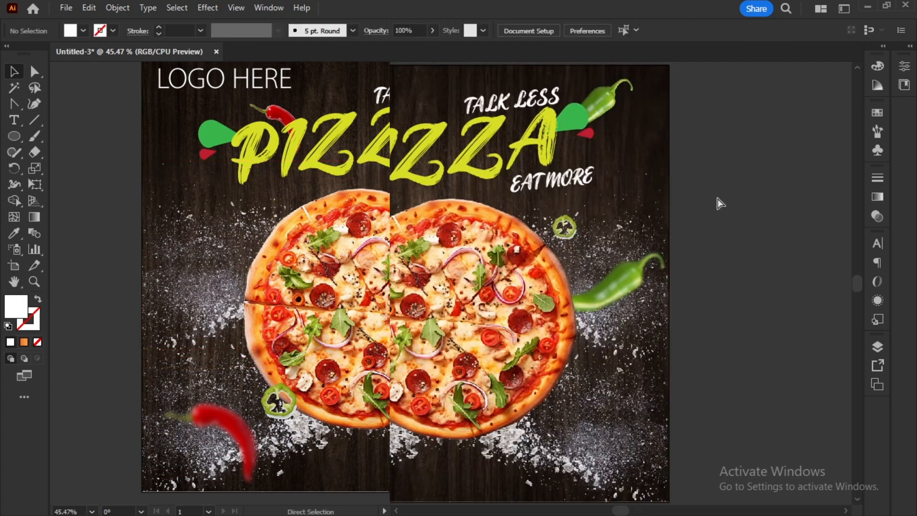
# - Add a Multiply drop shadow with 80% opacity to the green pepper slice near the pizza's upper-right edge
pyautogui.moveTo(605, 302); pyautogui.dragTo(579, 195)
pyautogui.scroll(1, 414, 285)
pyautogui.moveTo(413, 284); pyautogui.dragTo(437, 410)
pyautogui.click(533, 215)
pyautogui.click(192, 7)
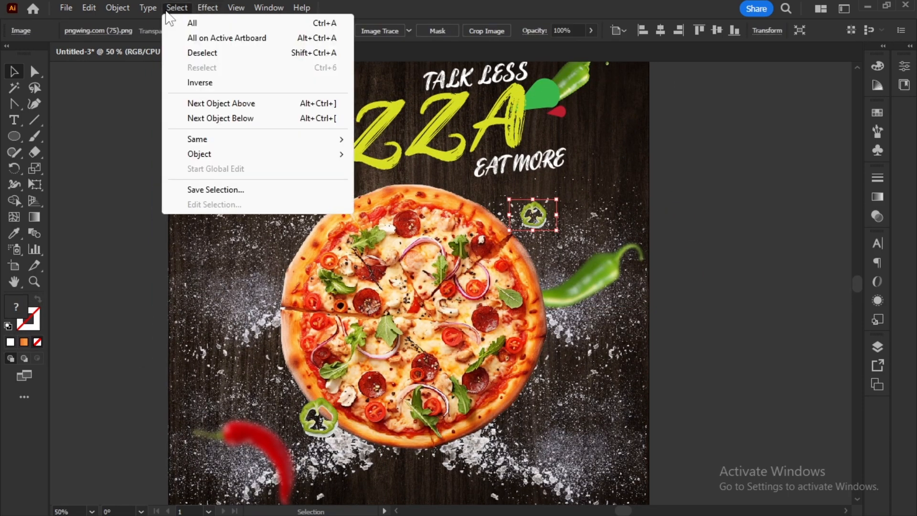
pyautogui.moveTo(208, 8)
pyautogui.moveTo(287, 160)
pyautogui.click(375, 163)
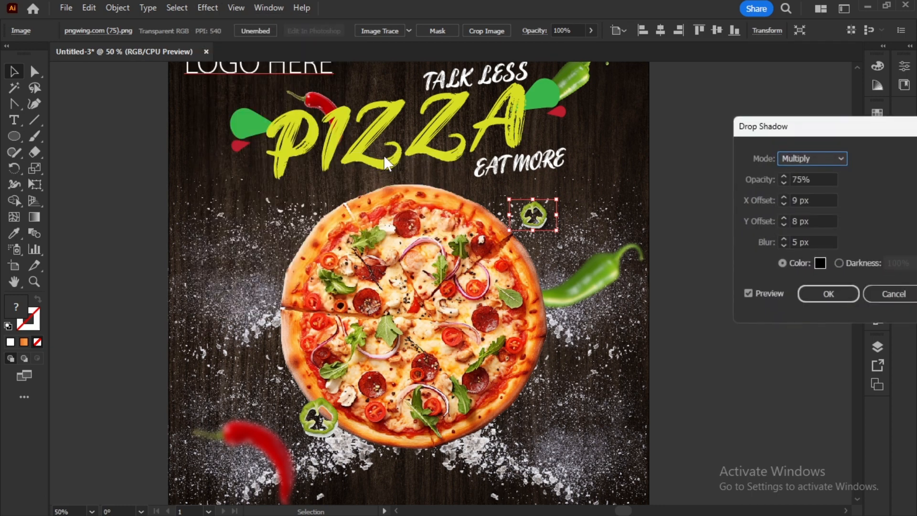
pyautogui.click(782, 195)
pyautogui.click(782, 177)
pyautogui.moveTo(816, 179); pyautogui.dragTo(788, 183)
pyautogui.write('8')
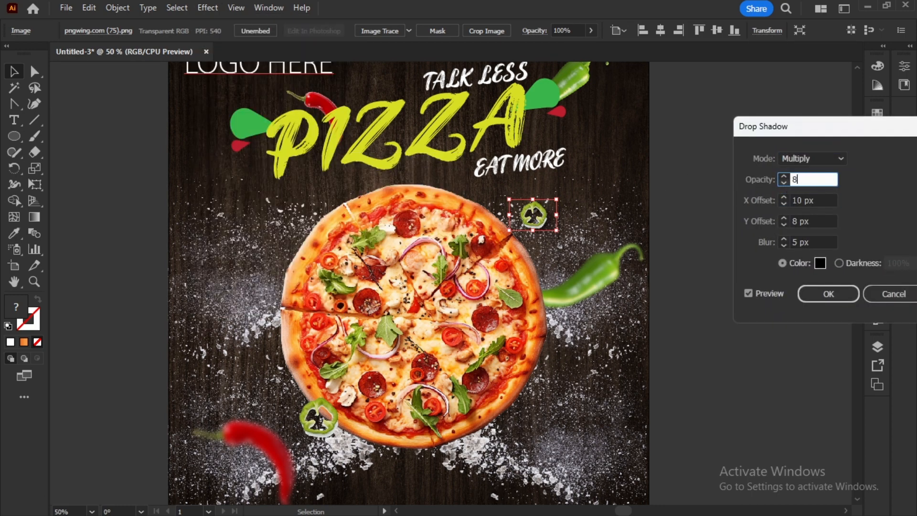
pyautogui.write('0')
pyautogui.press('Tab')
# - Set the pepper slice shadow's X offset to 9 px and blur to 3 px, adjust its Y offset, and apply it
pyautogui.click(784, 197)
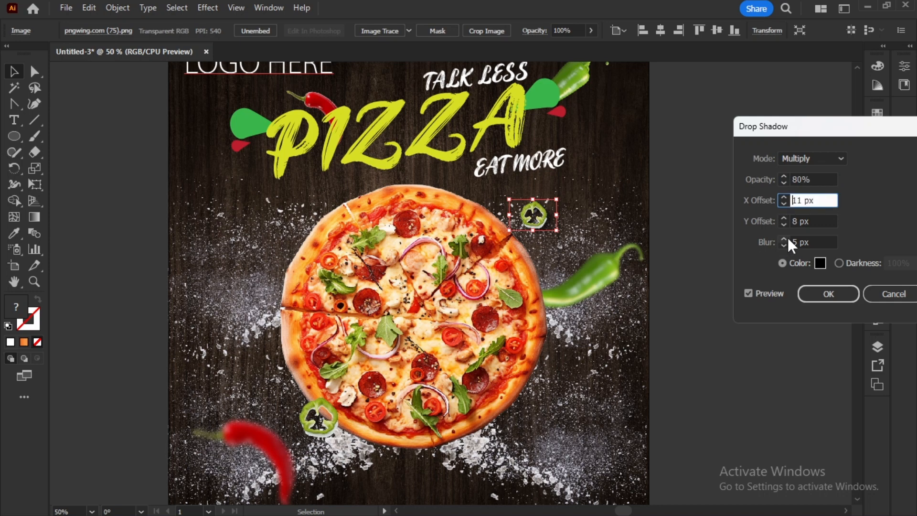
pyautogui.click(785, 240)
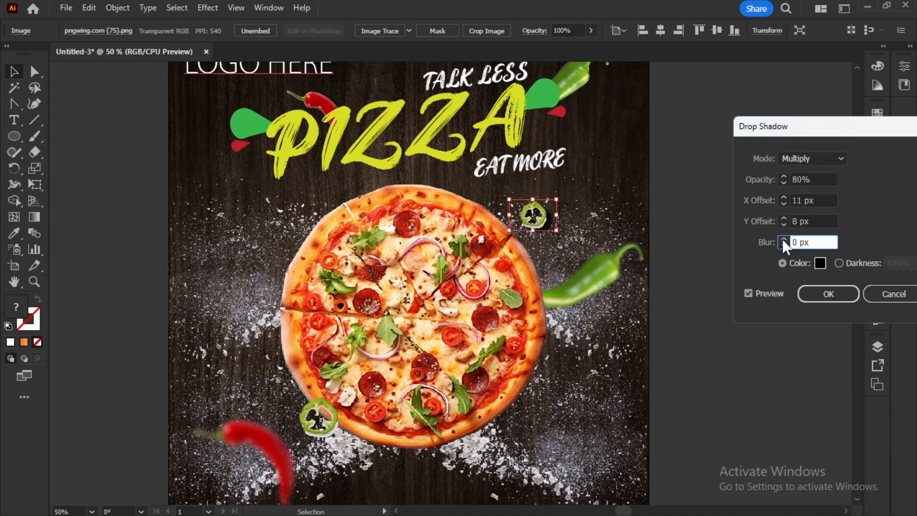
pyautogui.click(782, 238)
pyautogui.click(784, 198)
pyautogui.click(782, 219)
pyautogui.click(782, 218)
pyautogui.click(783, 218)
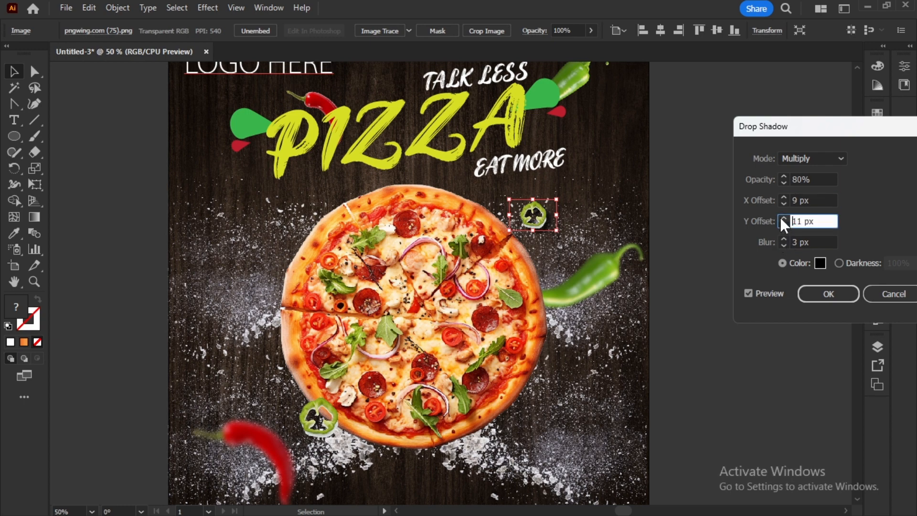
pyautogui.click(783, 224)
pyautogui.click(783, 224)
pyautogui.click(782, 224)
pyautogui.click(782, 224)
pyautogui.click(824, 294)
pyautogui.click(755, 251)
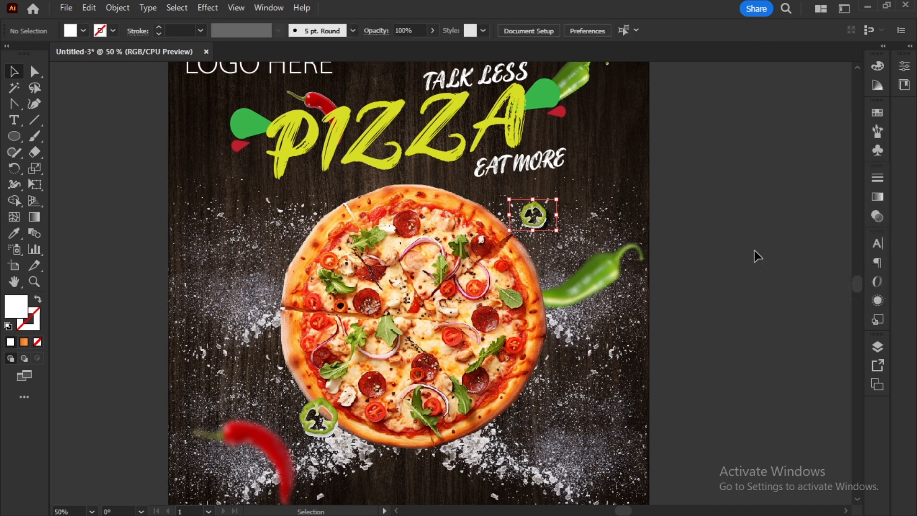
# - Apply a drop shadow to the green drop beside the title's letter P with 80% opacity, 10 px X offset and 14 px Y offset
pyautogui.moveTo(602, 95); pyautogui.dragTo(607, 242)
pyautogui.scroll(1, 607, 243)
pyautogui.moveTo(345, 310); pyautogui.dragTo(590, 297)
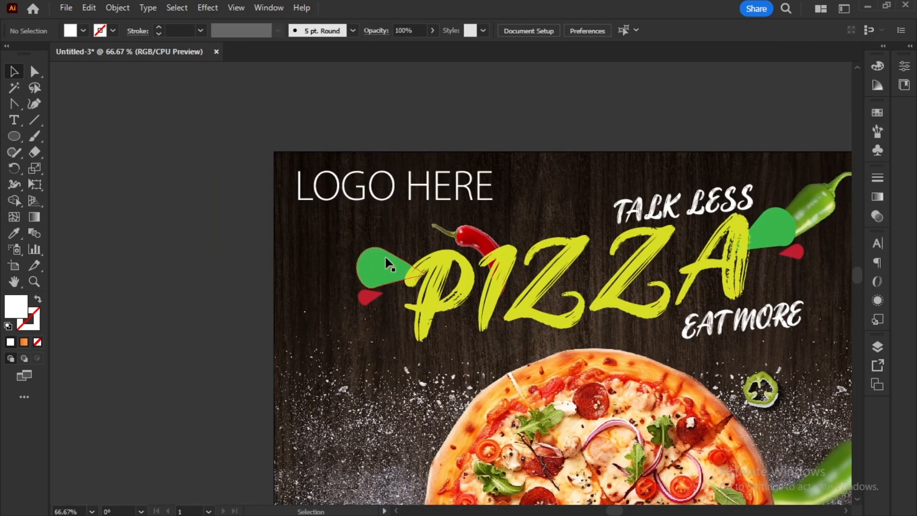
pyautogui.click(388, 263)
pyautogui.click(208, 7)
pyautogui.moveTo(268, 160)
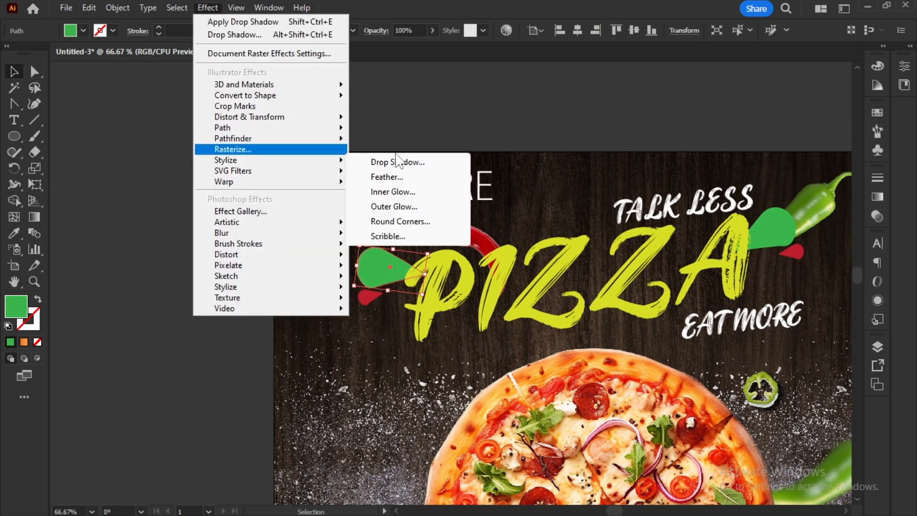
pyautogui.click(397, 162)
pyautogui.click(783, 204)
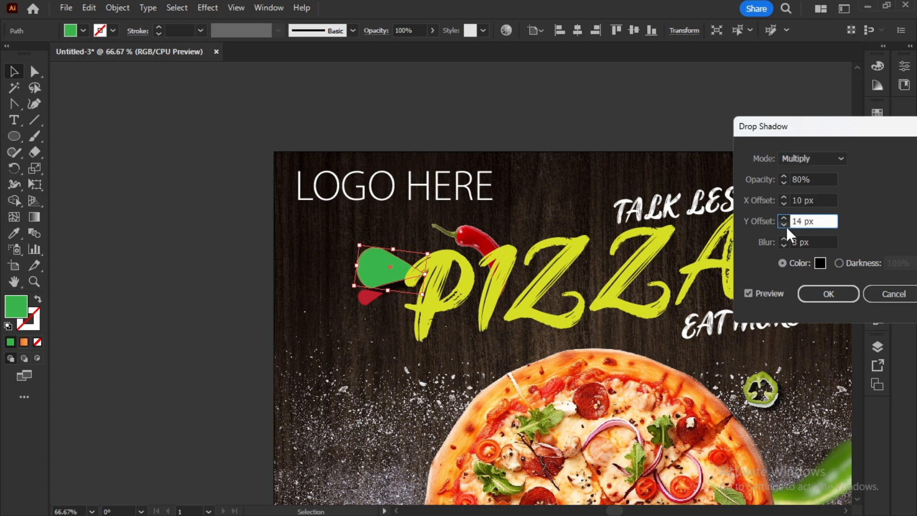
pyautogui.click(785, 239)
pyautogui.press('Return')
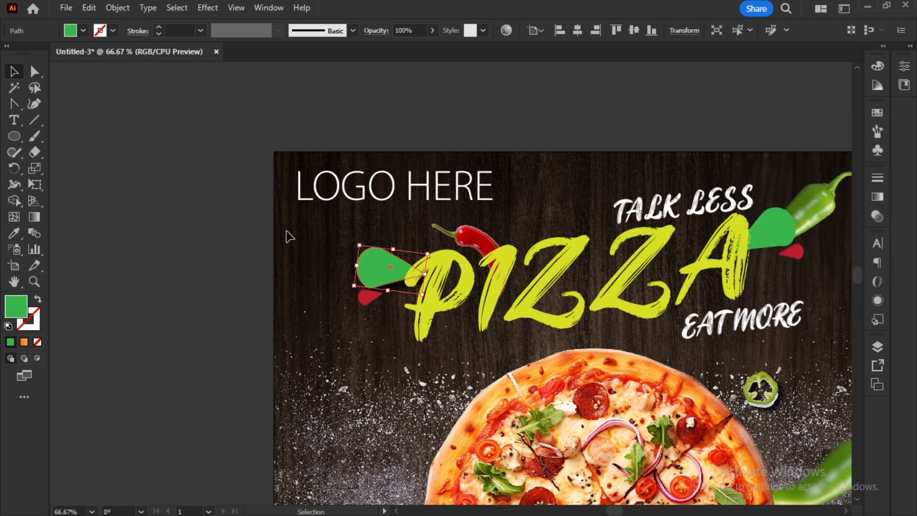
pyautogui.click(289, 235)
# - Recolor the large drop beside the title's letter A red and the small drop below it green, sampling the drops beside the P
pyautogui.click(766, 230)
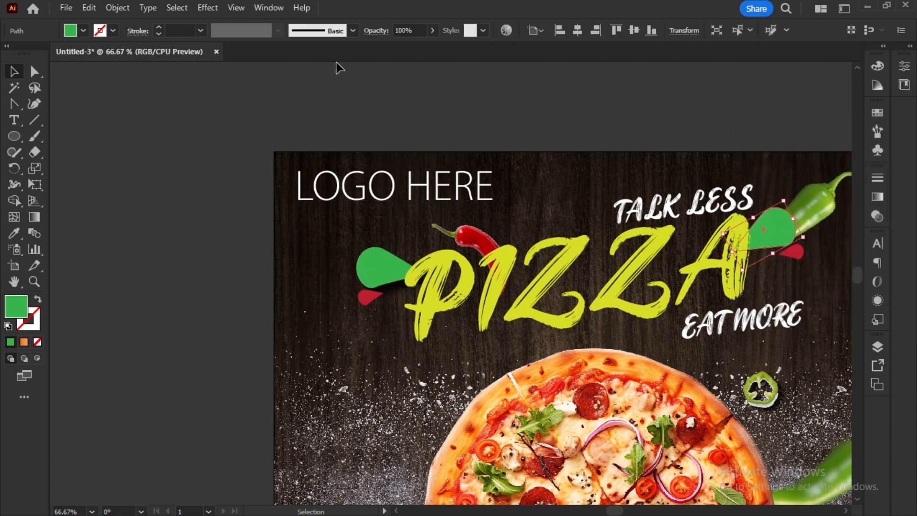
pyautogui.hotkey('ctrl', '=')
pyautogui.moveTo(642, 261); pyautogui.dragTo(784, 244)
pyautogui.moveTo(605, 245); pyautogui.dragTo(721, 219)
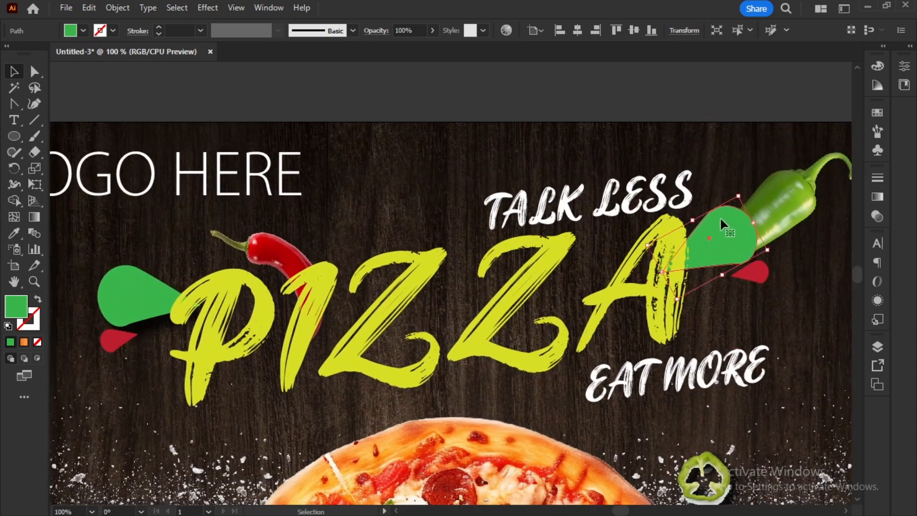
pyautogui.press('i')
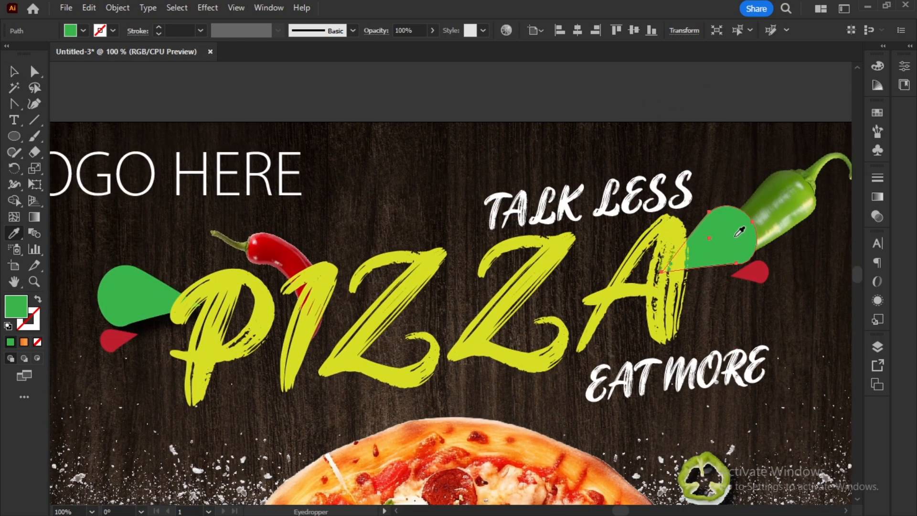
pyautogui.click(119, 339)
pyautogui.keyDown('ctrl'); pyautogui.click(759, 271); pyautogui.keyUp('ctrl')
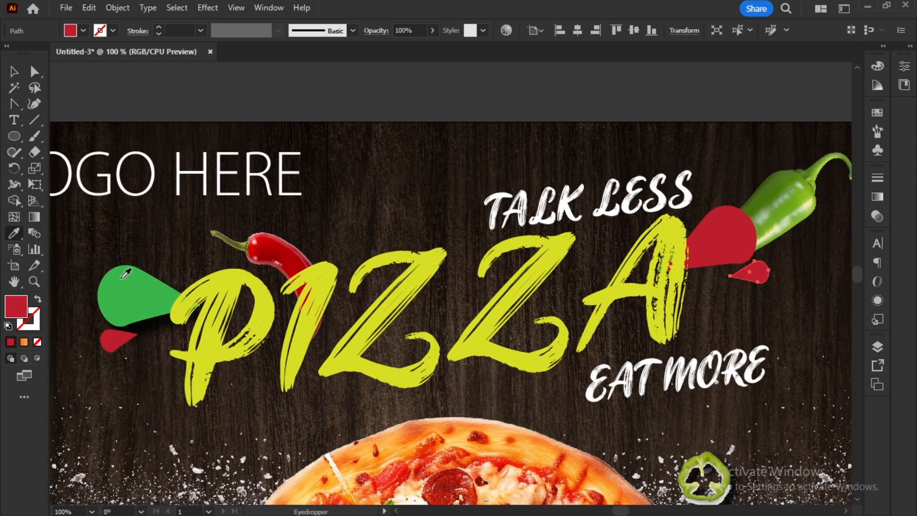
pyautogui.click(126, 273)
pyautogui.click(14, 72)
pyautogui.click(784, 286)
# - Apply a Multiply drop shadow to the red drop beside the letter A with 80% opacity, 10 px X offset, 13 px Y offset and 5 px blur
pyautogui.click(716, 234)
pyautogui.click(207, 7)
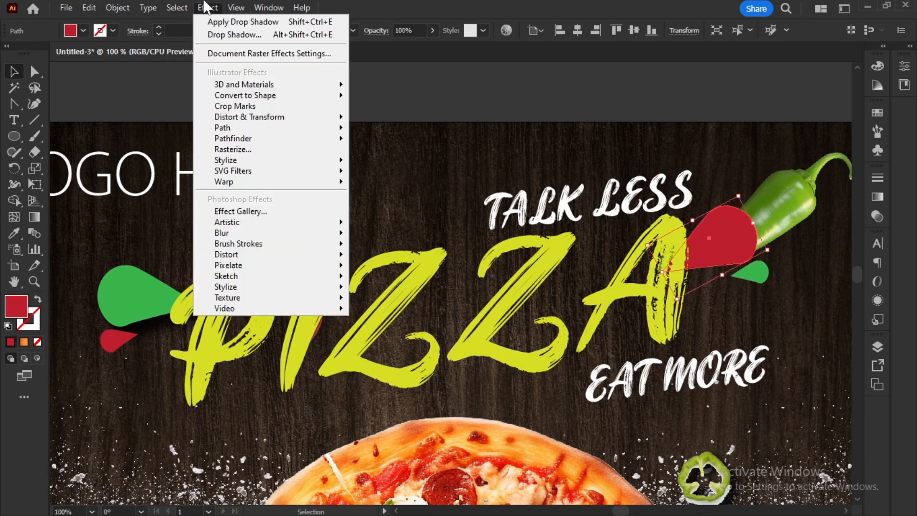
pyautogui.moveTo(225, 160)
pyautogui.click(383, 160)
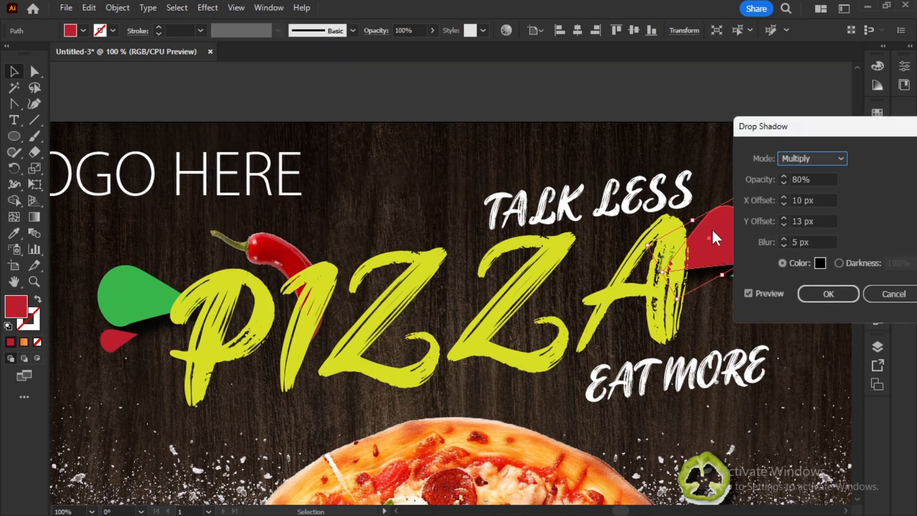
pyautogui.click(829, 294)
pyautogui.click(677, 83)
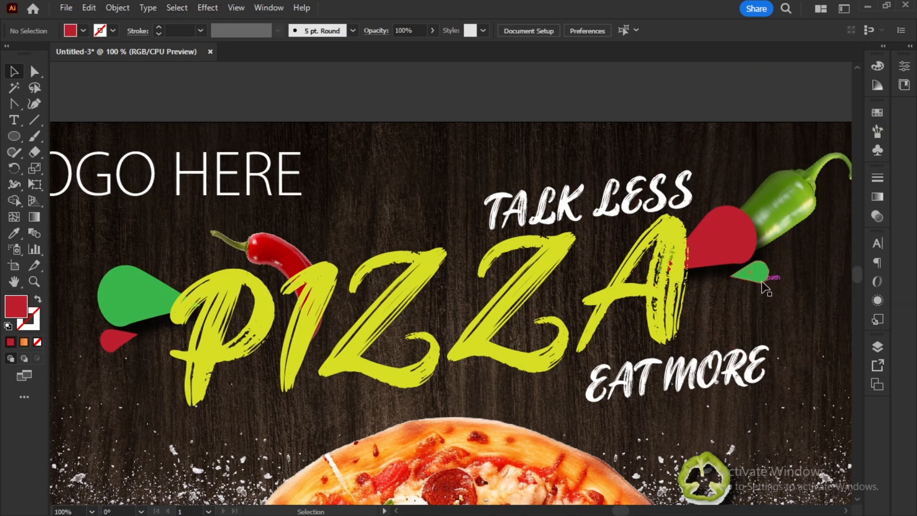
# - Apply a Multiply drop shadow to the green pepper behind the red drop with 80% opacity, 10 px X offset, 13 px Y offset and 5 px blur
pyautogui.click(794, 215)
pyautogui.click(207, 7)
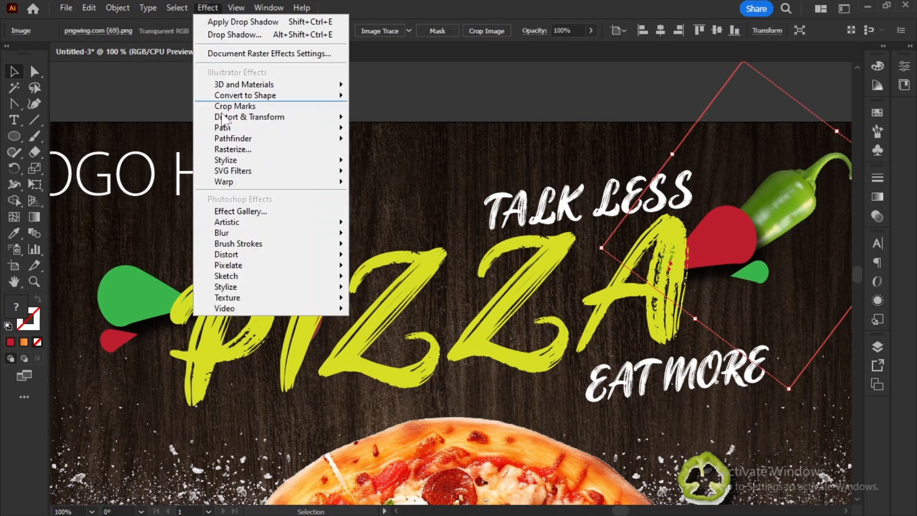
pyautogui.moveTo(226, 168)
pyautogui.click(384, 162)
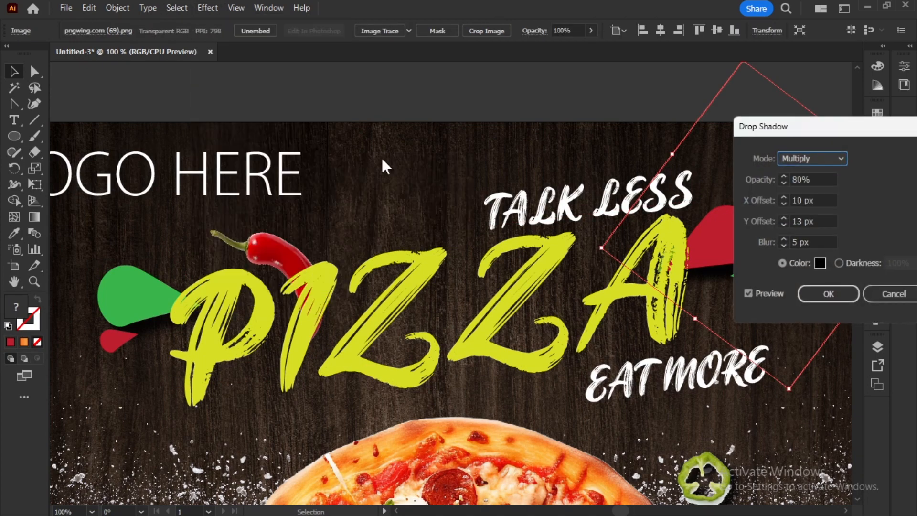
pyautogui.moveTo(801, 130); pyautogui.dragTo(248, 144)
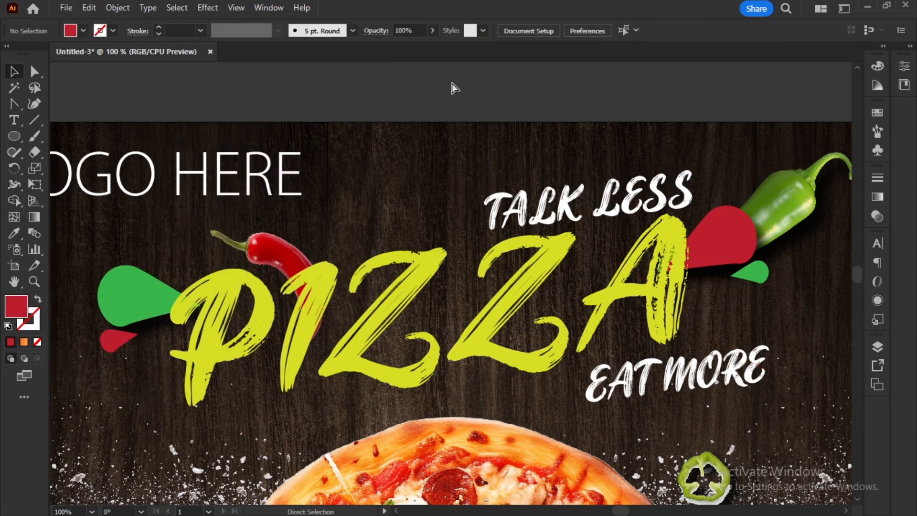
# - Add the text "MAXIMIZE YOUT TASTE" below the pizza and move it to the poster's lower edge
pyautogui.hotkey('ctrl', '0')
pyautogui.moveTo(751, 282); pyautogui.dragTo(762, 155)
pyautogui.moveTo(603, 207); pyautogui.dragTo(611, 272)
pyautogui.click(10, 120)
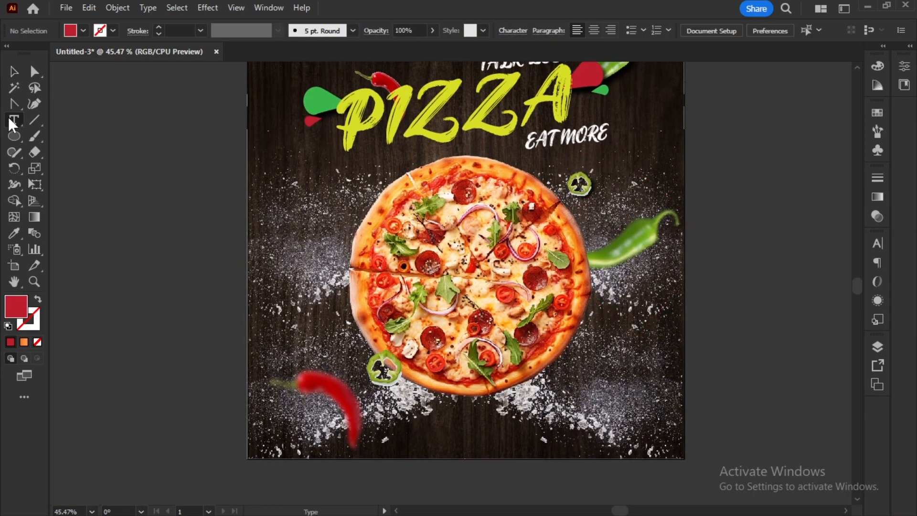
pyautogui.click(440, 436)
pyautogui.write('MA')
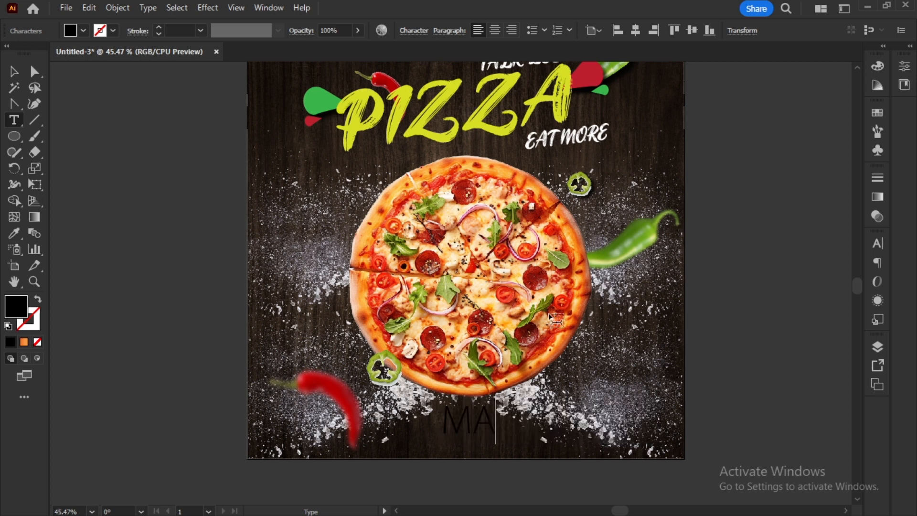
pyautogui.write('XIMIZE YO')
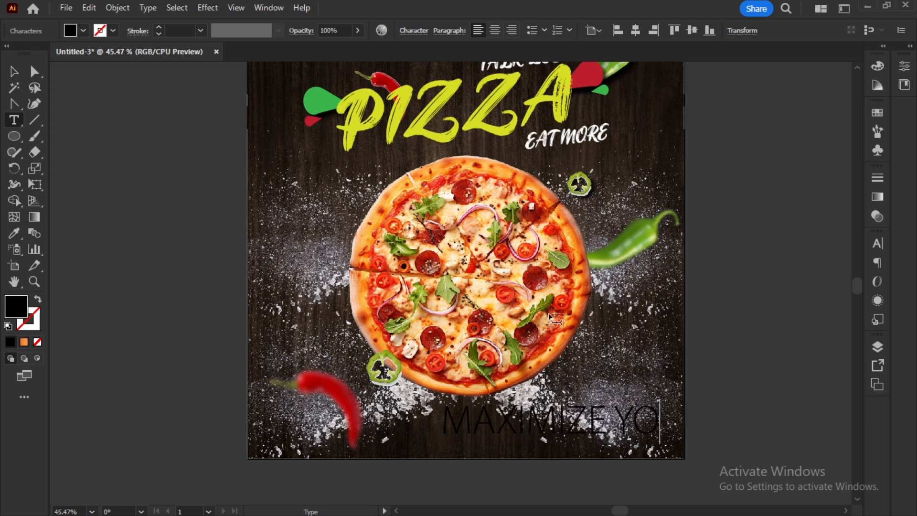
pyautogui.write('UT TASTE')
pyautogui.click(14, 71)
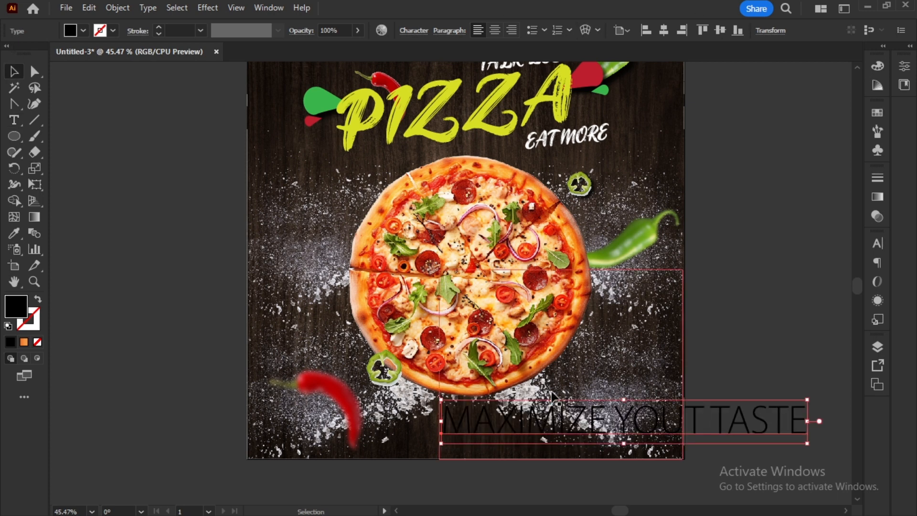
pyautogui.moveTo(584, 421); pyautogui.dragTo(480, 437)
# - Set the tagline's fill color to white, ffffff
pyautogui.doubleClick(24, 316)
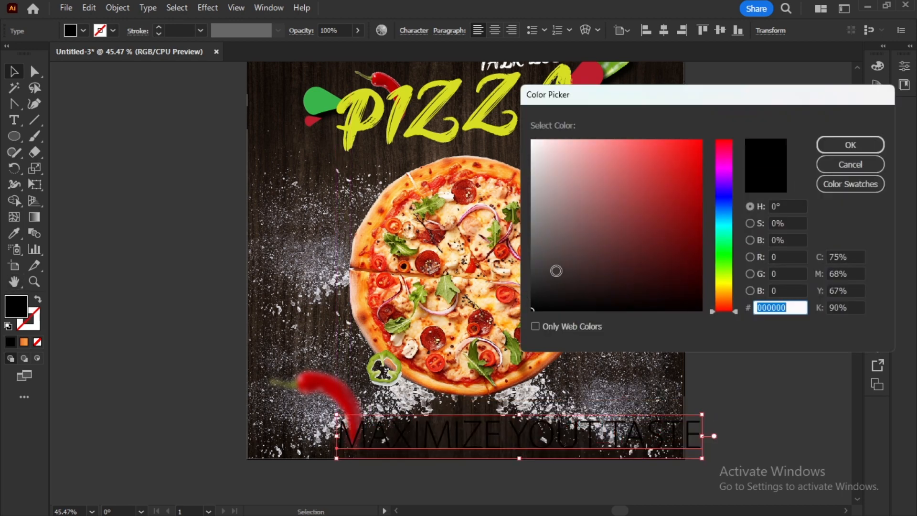
pyautogui.write('ffffff')
pyautogui.click(851, 146)
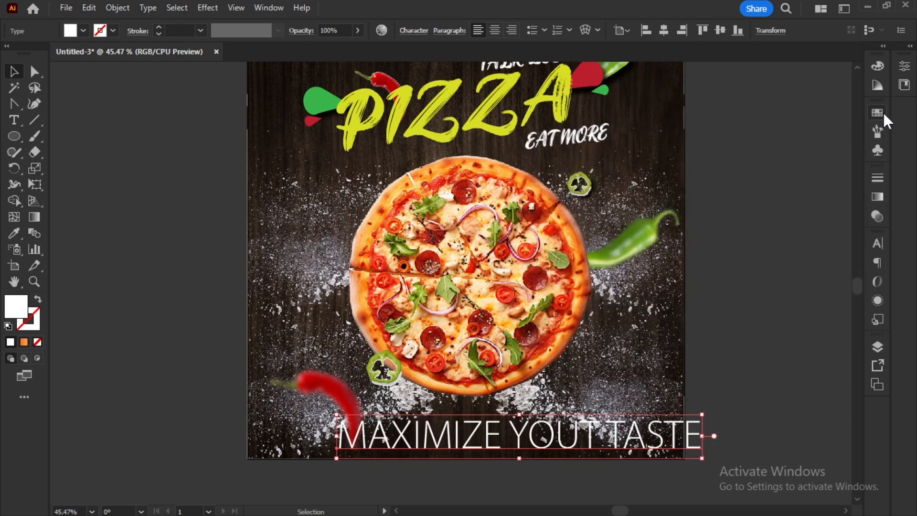
# - Change the tagline's font to AlineaTypeface
pyautogui.hotkey('ctrl', 't')
pyautogui.click(853, 258)
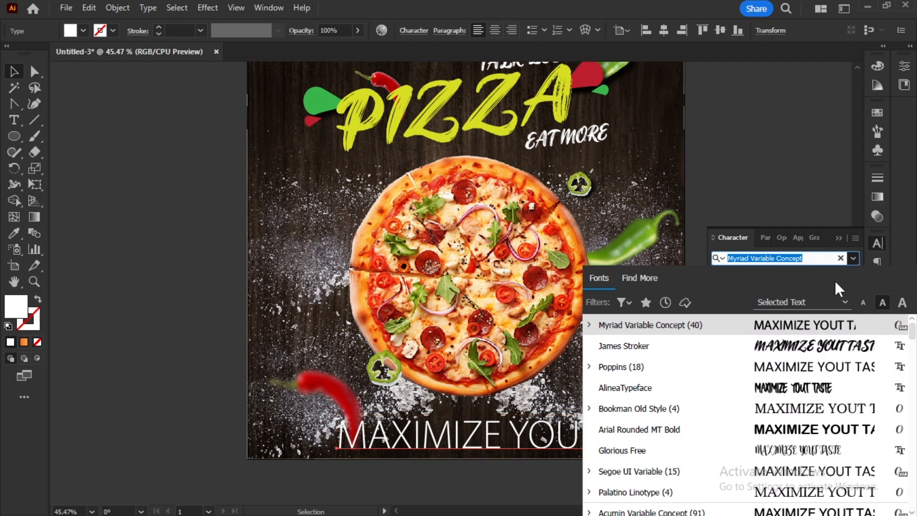
pyautogui.press('Down')
pyautogui.press('Down')
pyautogui.press('Down')
pyautogui.press('Return')
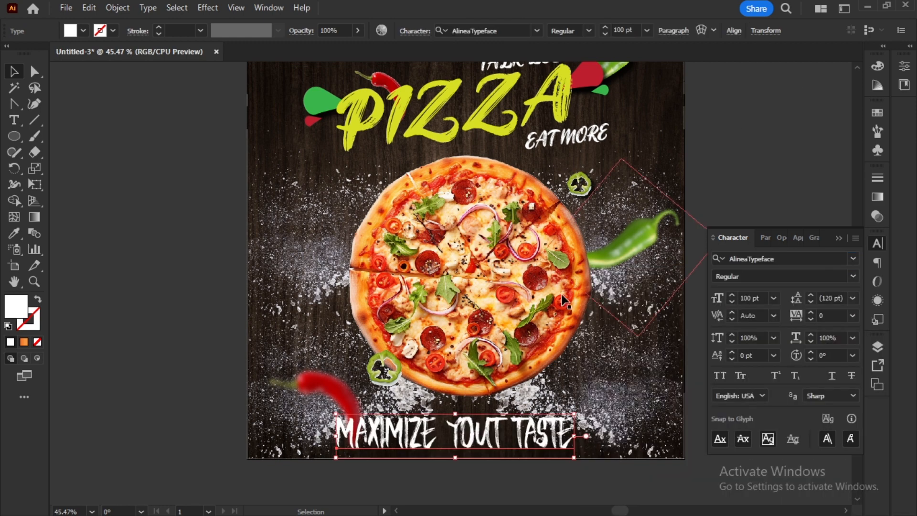
# - Scale the tagline down to about 72 pt and place it centered beneath the pizza
pyautogui.moveTo(455, 414); pyautogui.dragTo(474, 441)
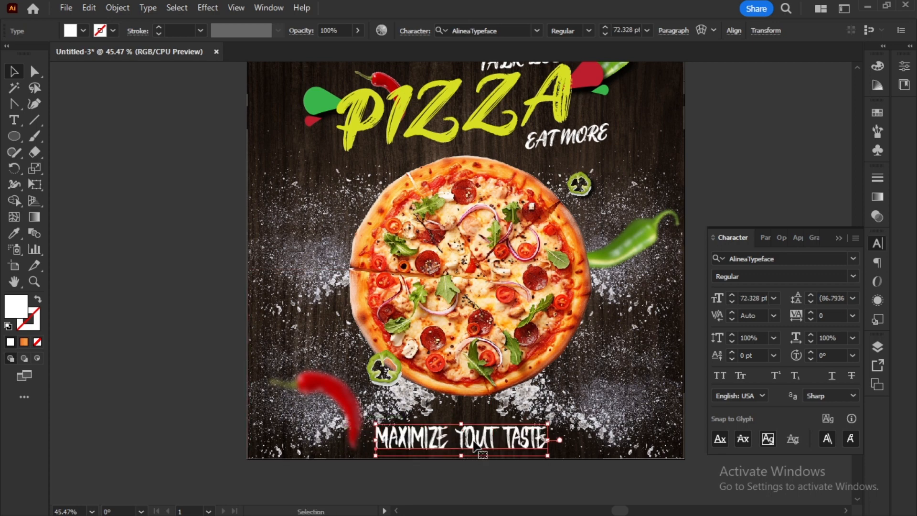
pyautogui.click(805, 201)
pyautogui.hotkey('ctrl', '0')
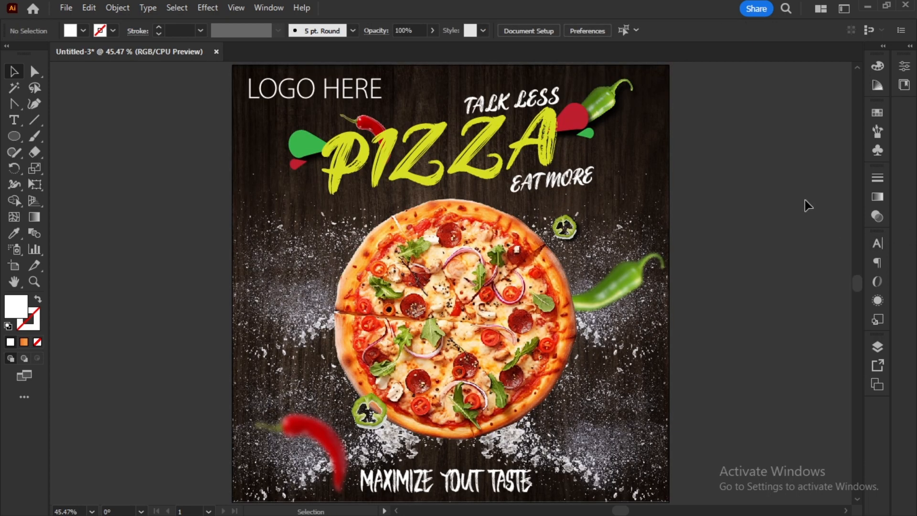